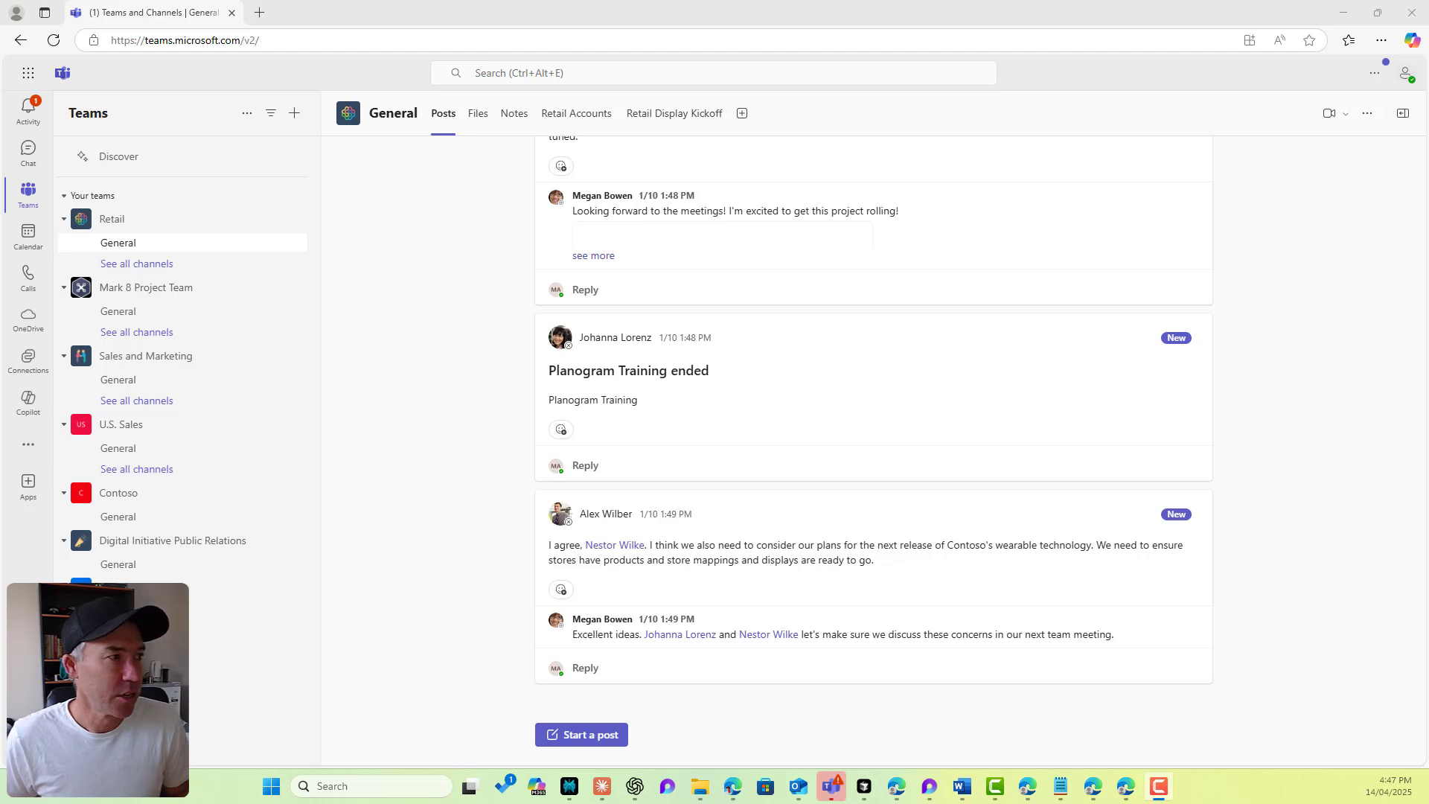
Step: Create the private team 'SharePoint and Copilot Mastery' with 'Channel Guru' as its first channel
click(295, 116)
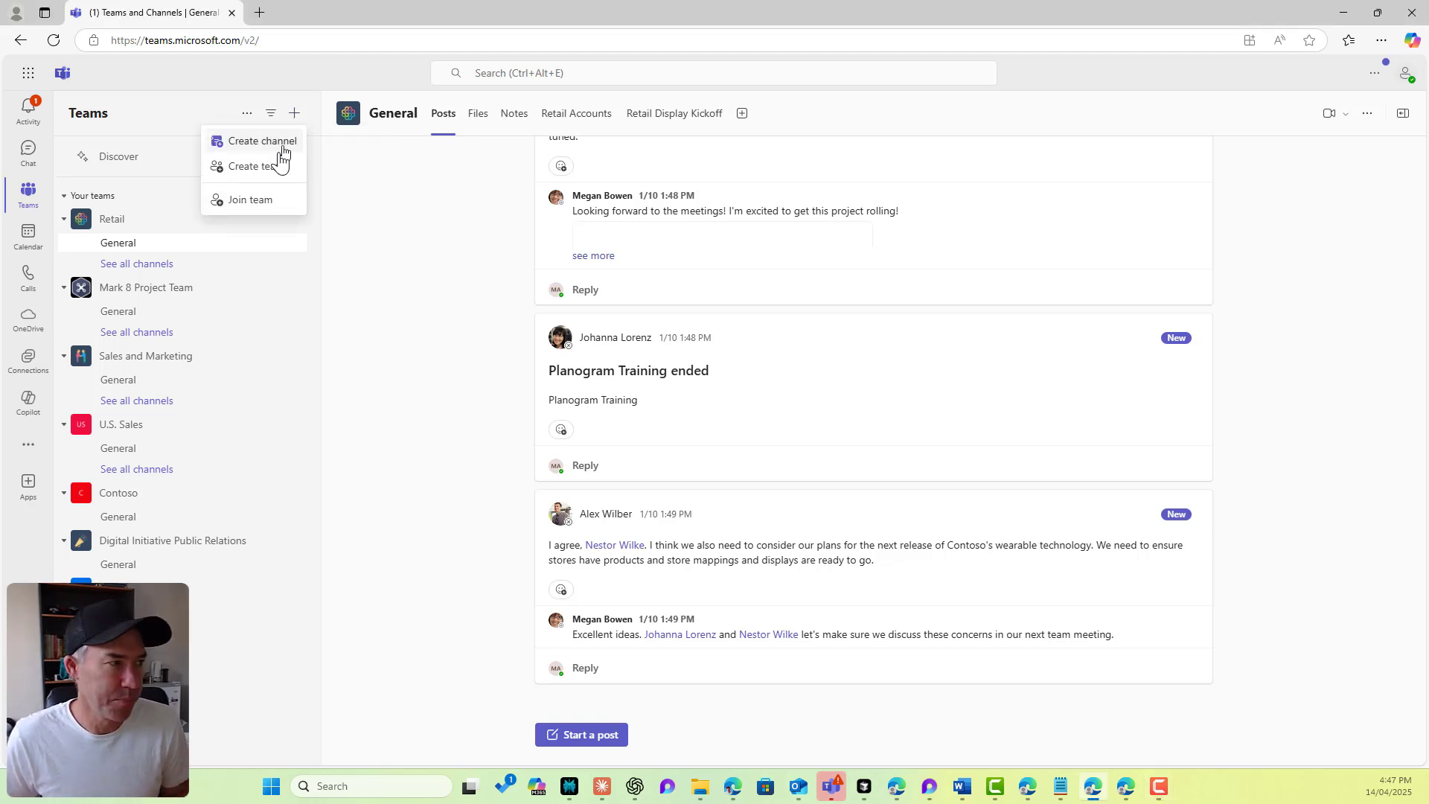
click(347, 200)
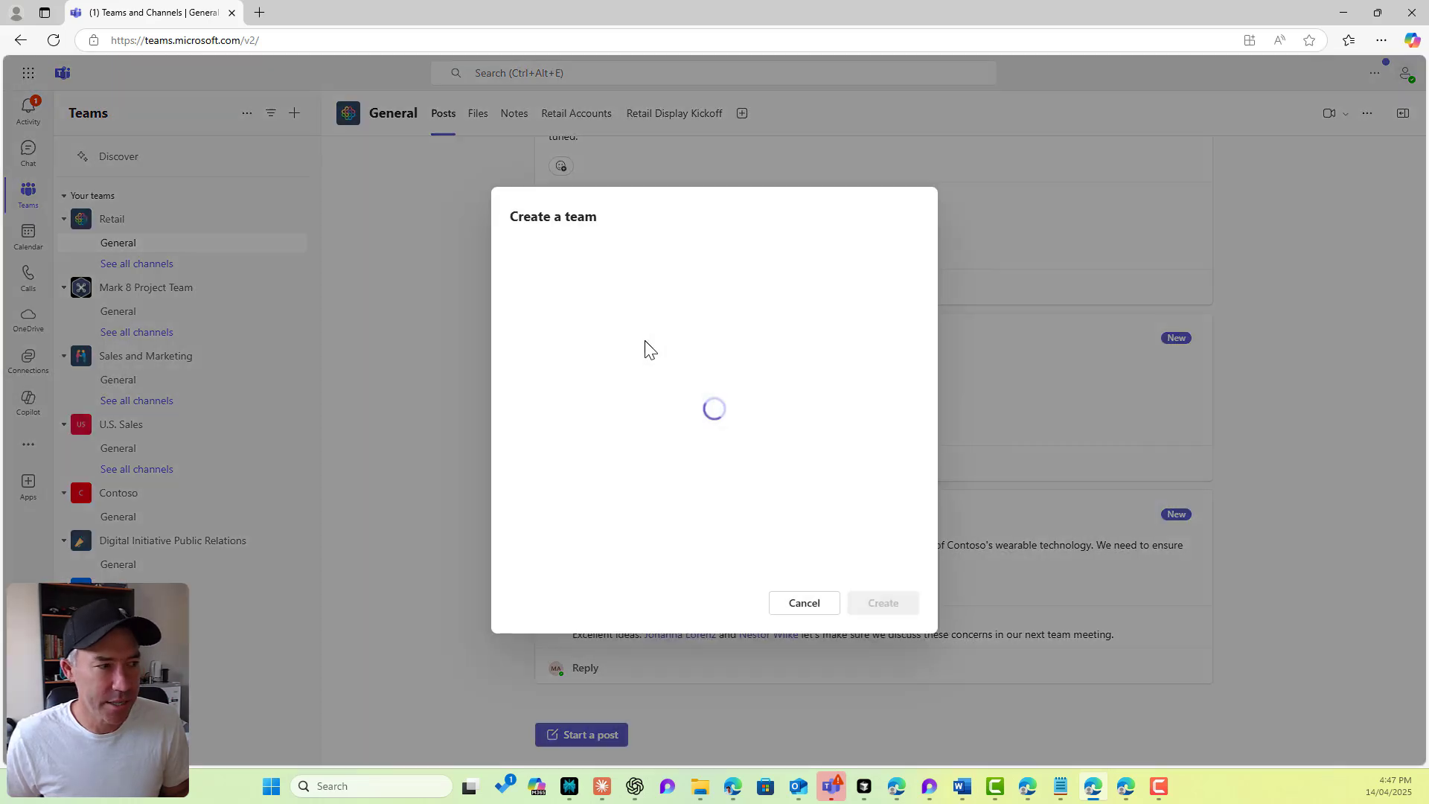
click(618, 284)
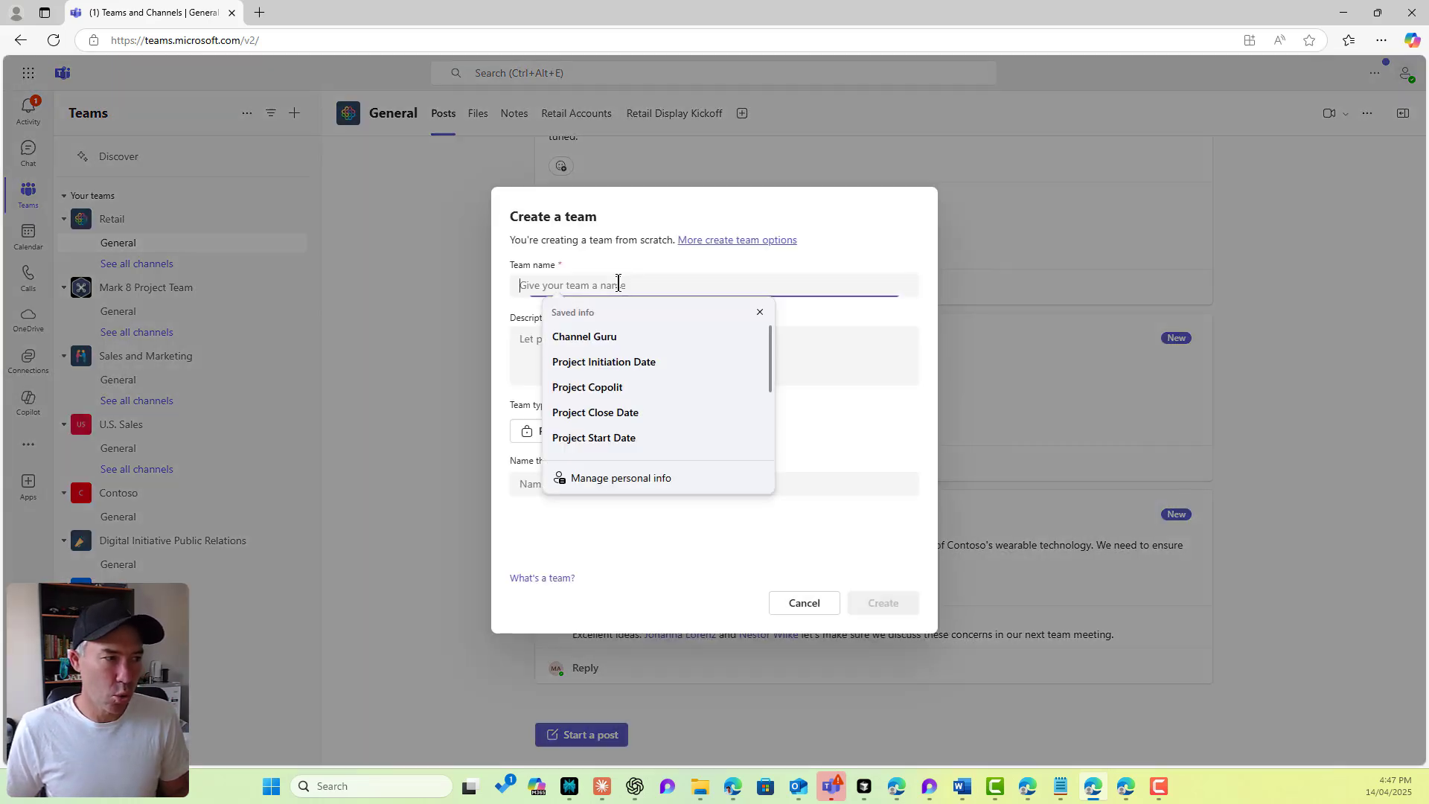
text(Sharep)
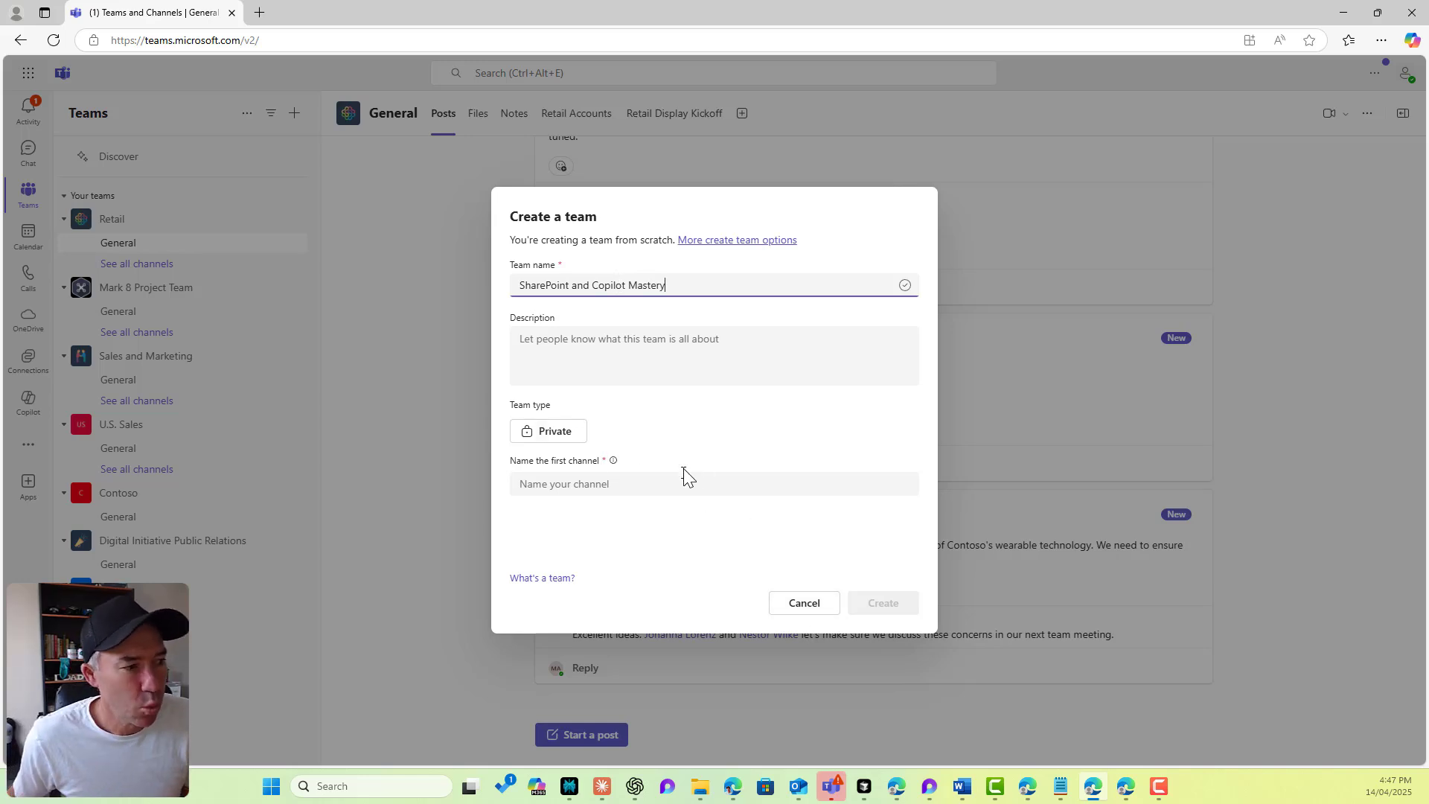
click(668, 486)
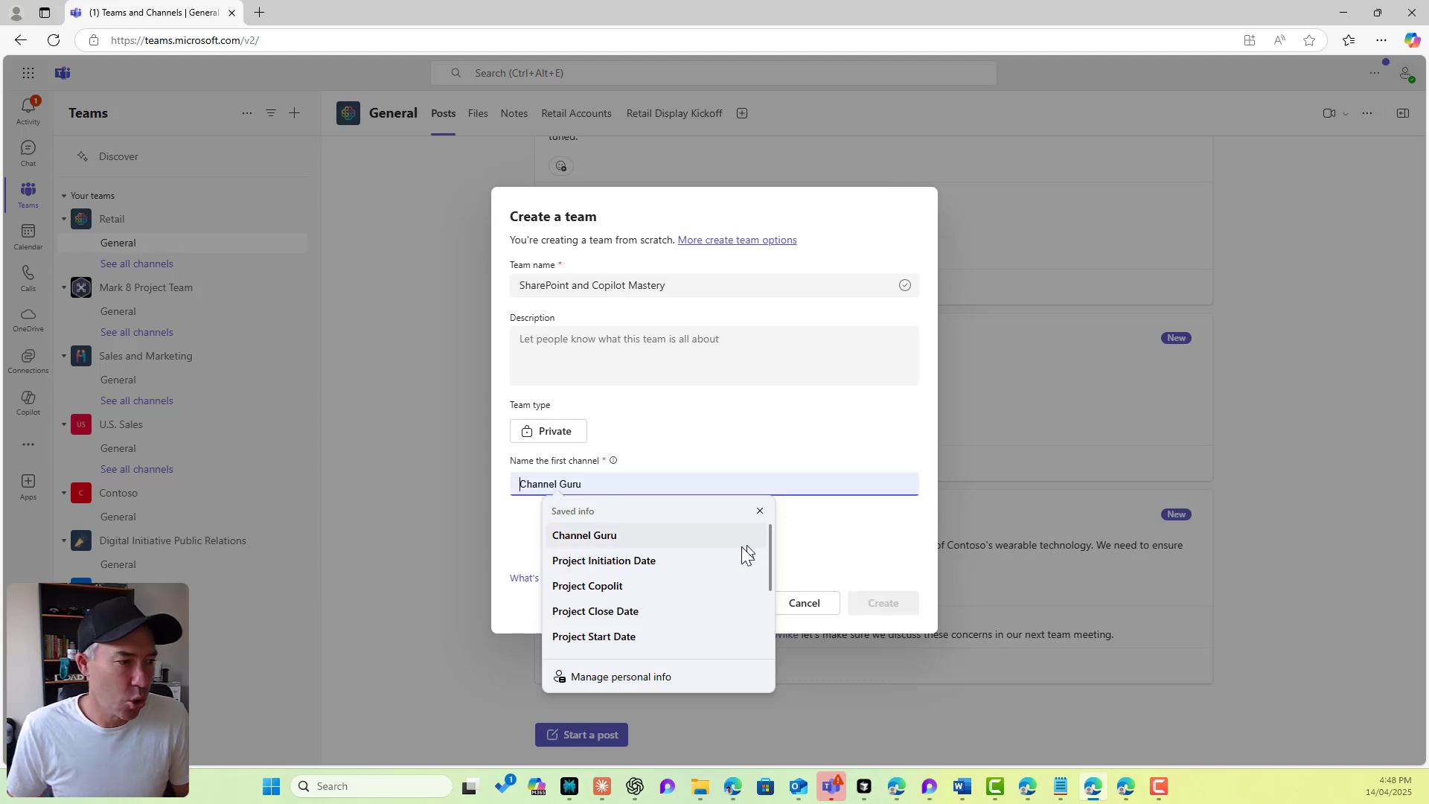
click(660, 534)
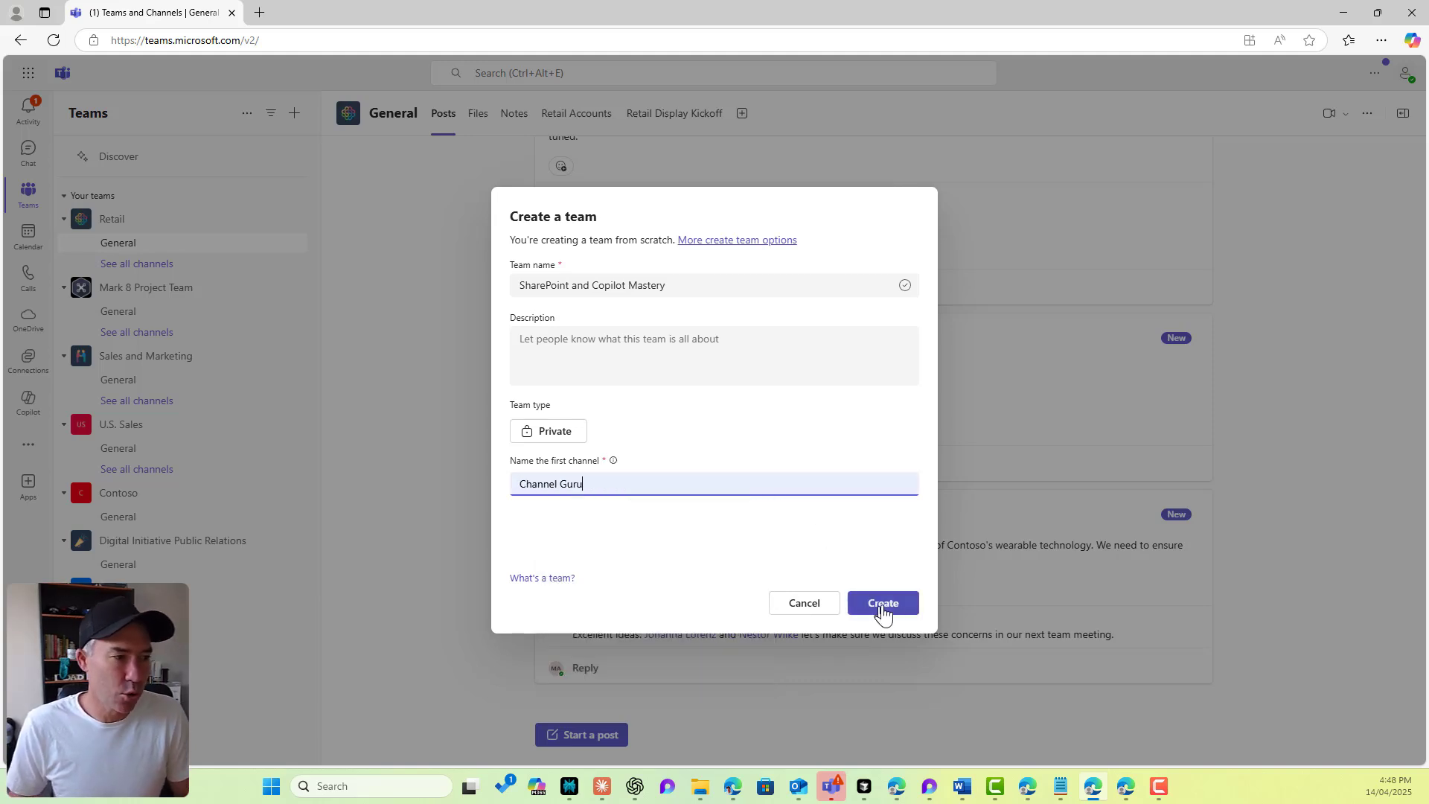
click(884, 605)
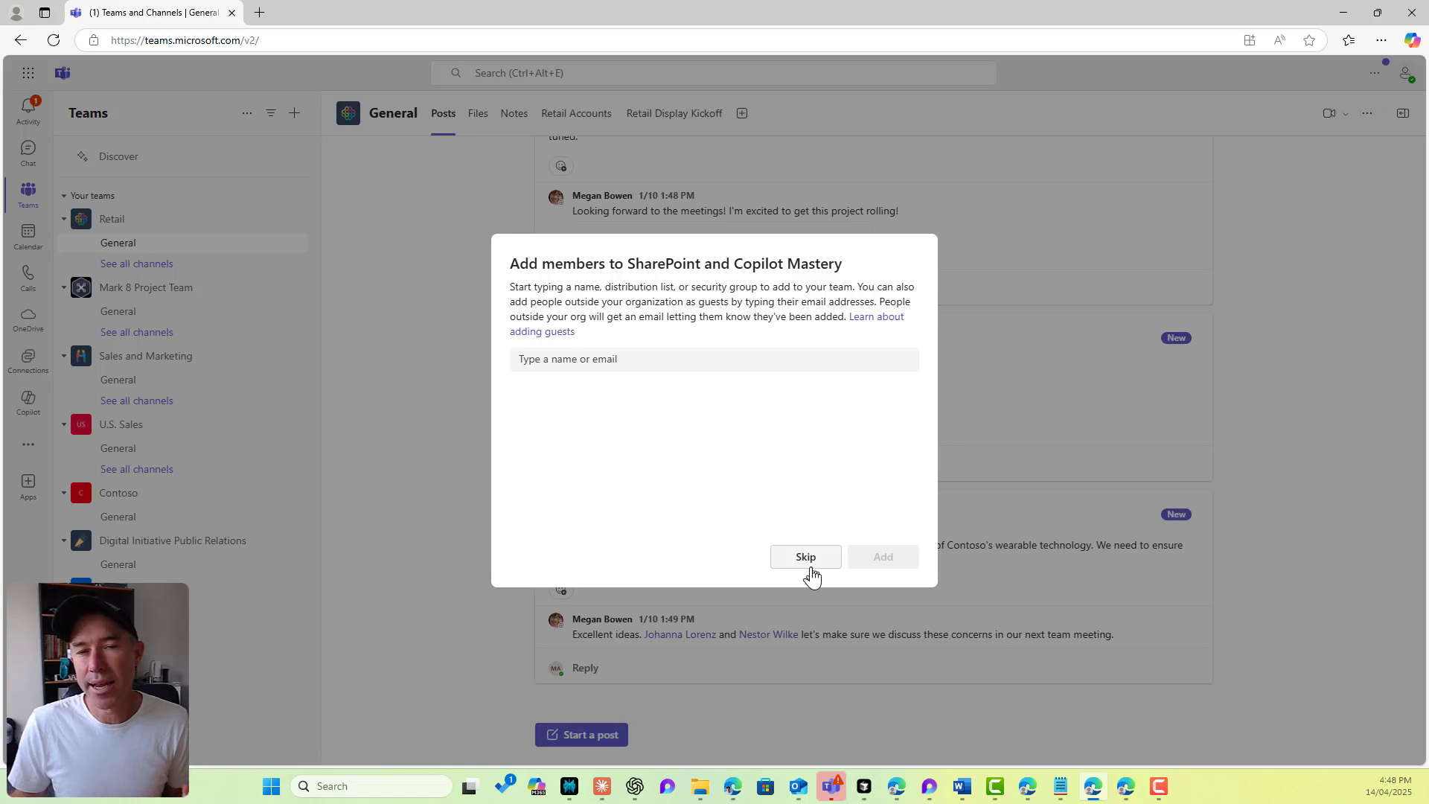
Step: Skip adding members and go to Channel Guru's empty Files page
click(811, 569)
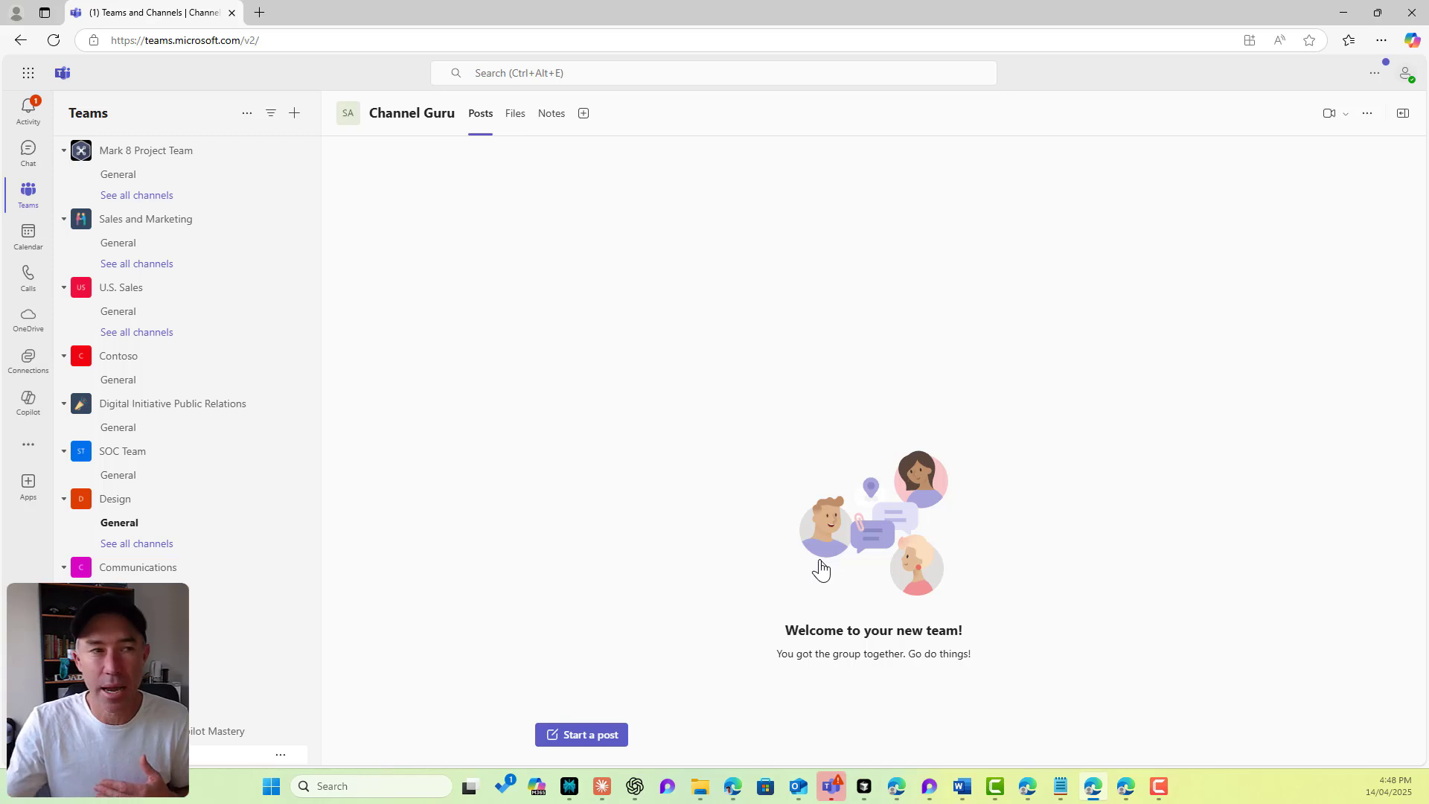
click(515, 119)
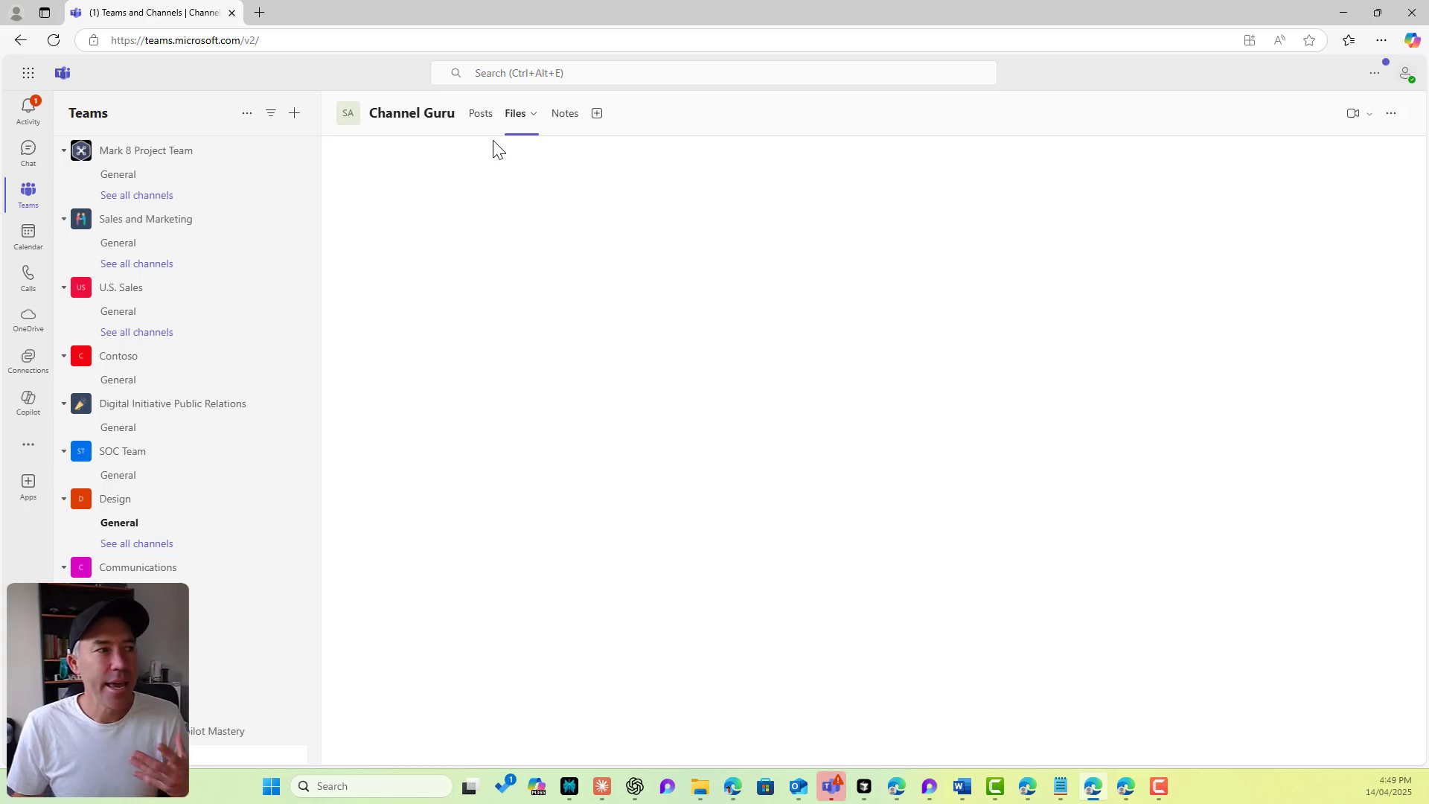
Step: Move the team to the top of the list and upload six files, including import-list.csv, to Channel Guru
click(478, 119)
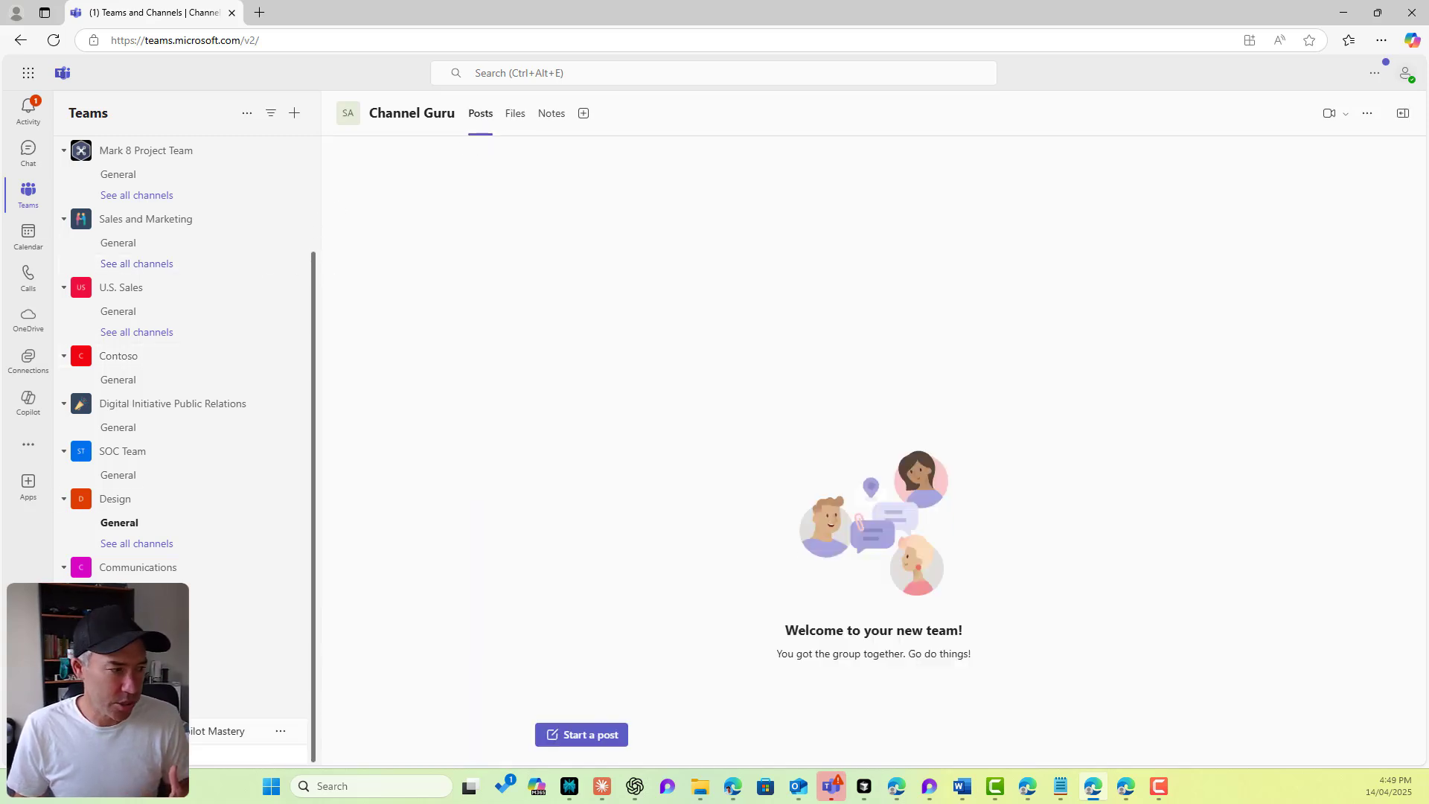
drag(149, 731, 85, 233)
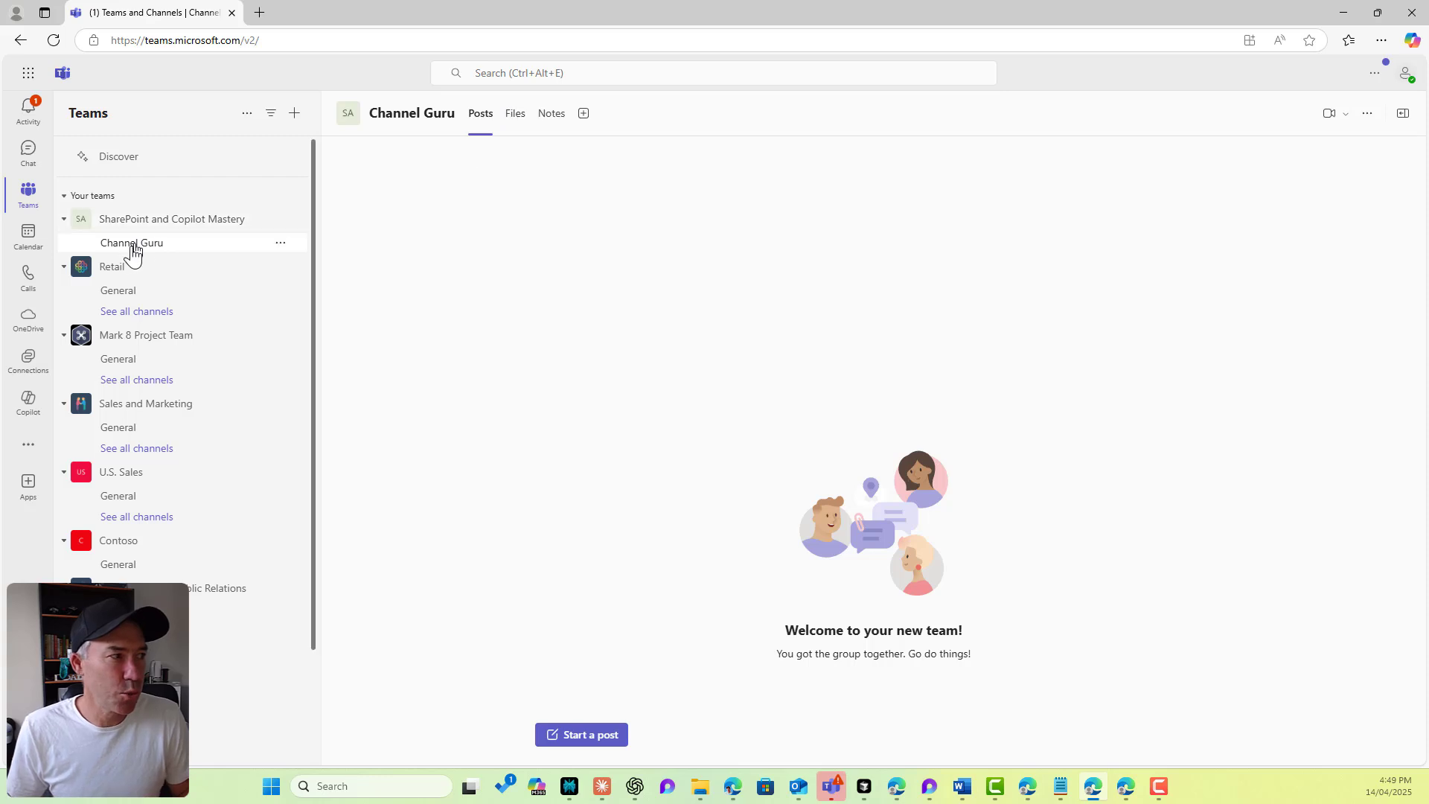
click(519, 119)
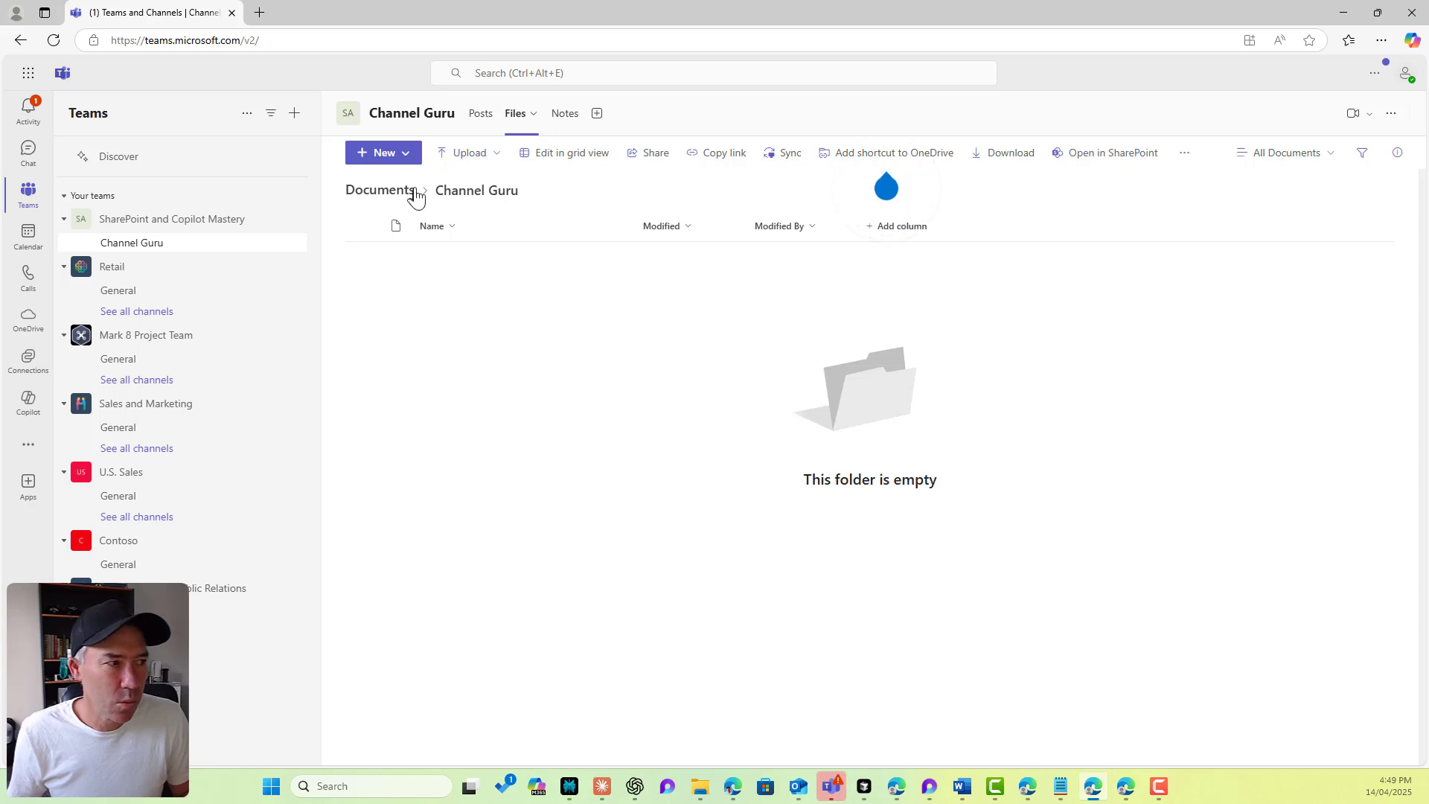
click(700, 786)
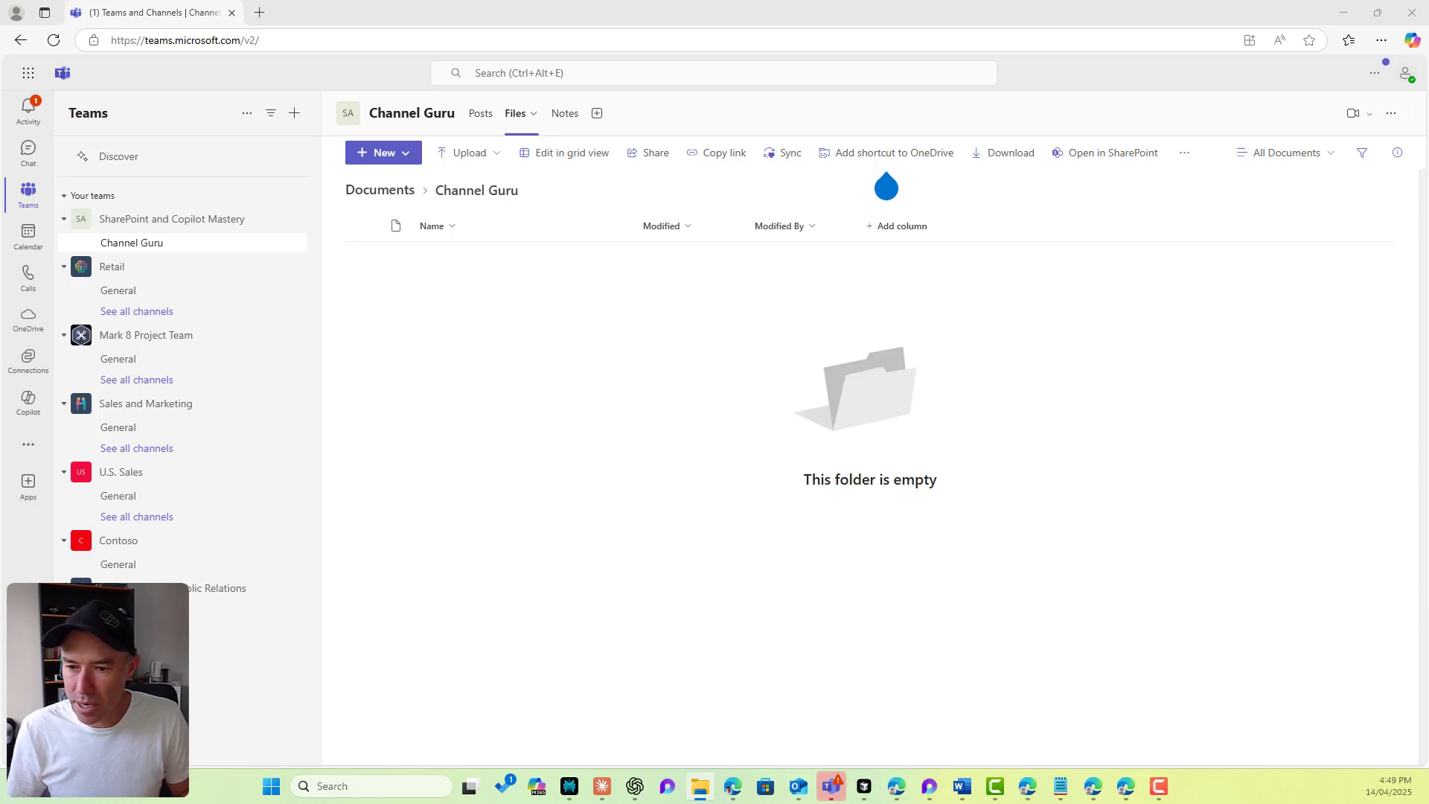
drag(1048, 609, 607, 571)
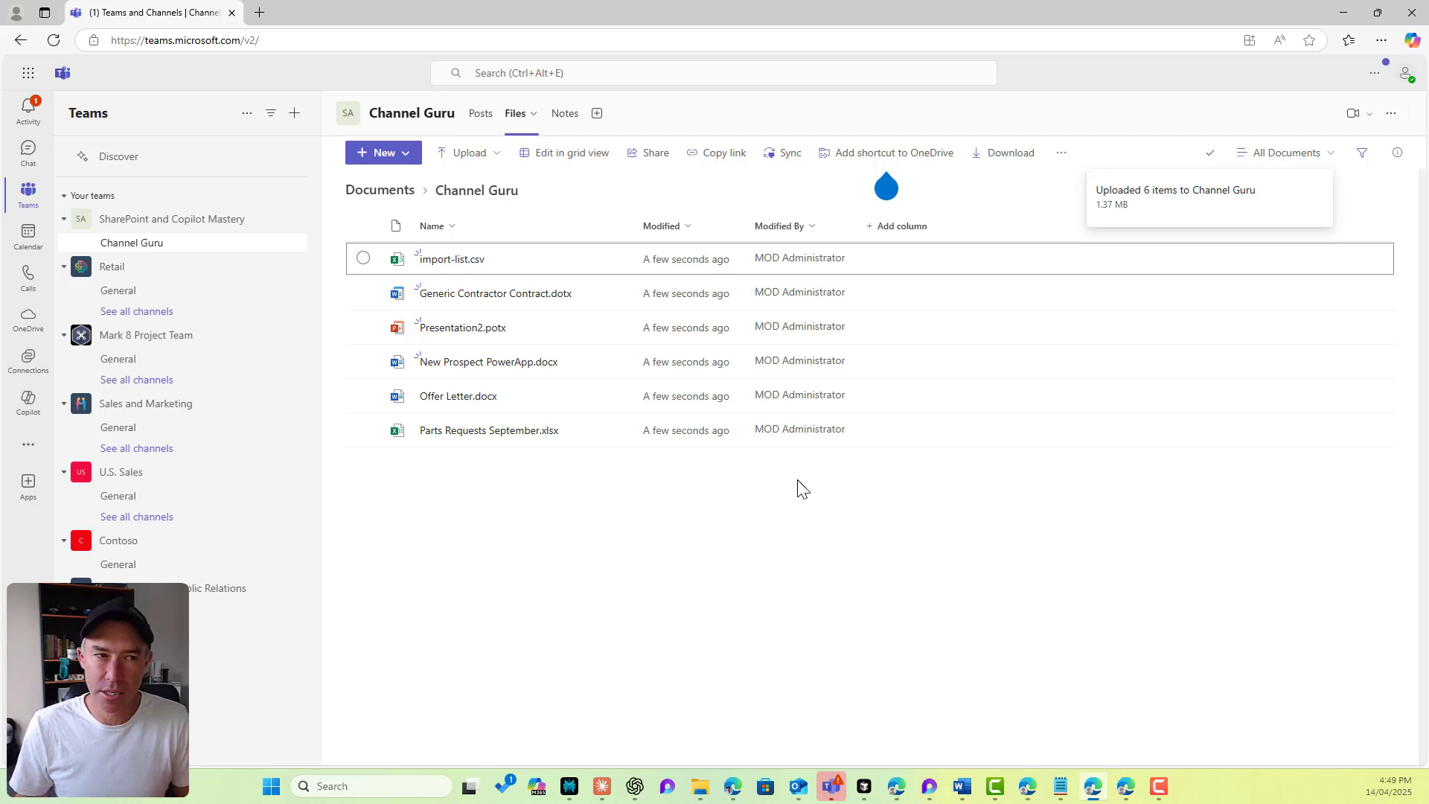
Step: View the shared-folders tip and open Channel Guru's six-file library in SharePoint
click(886, 185)
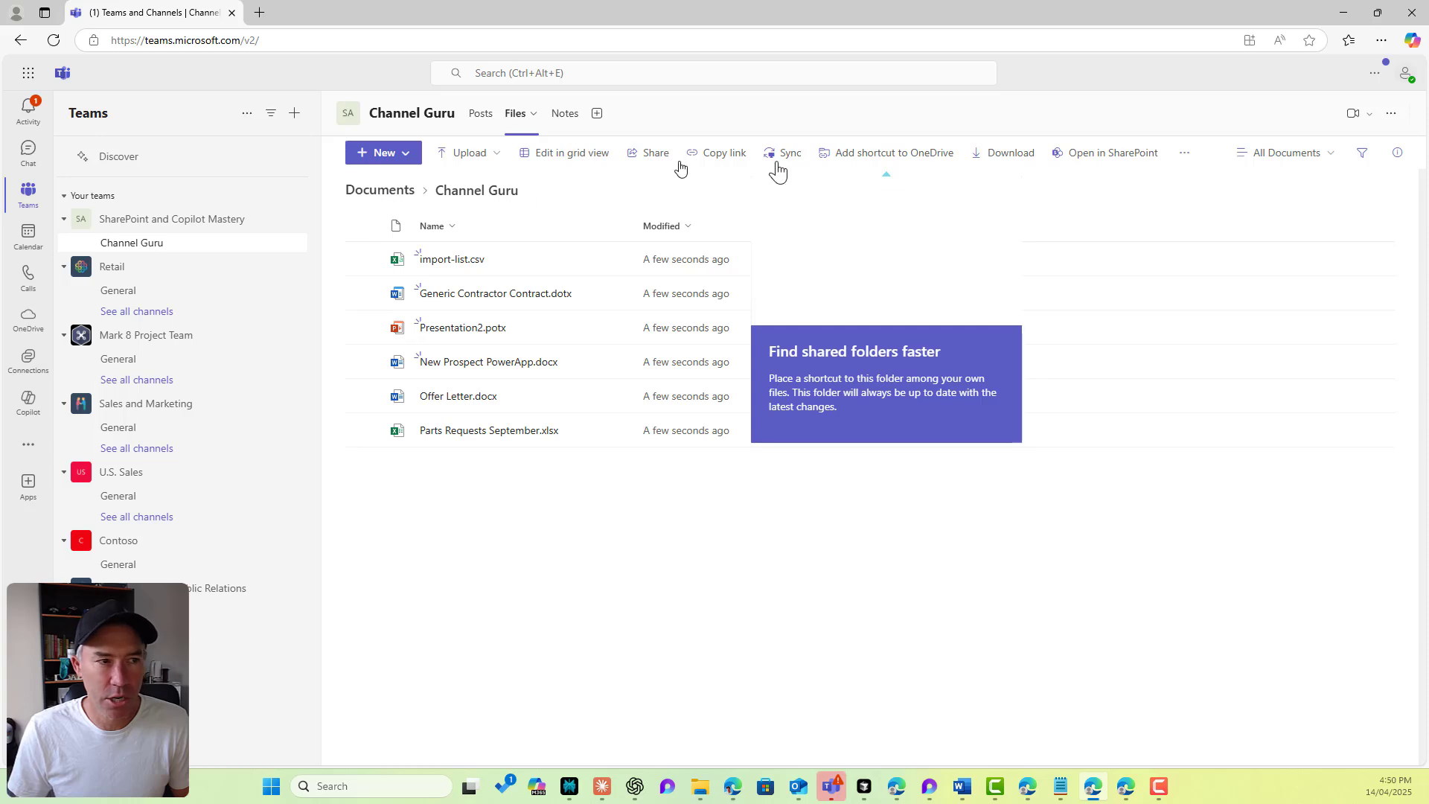
click(1079, 155)
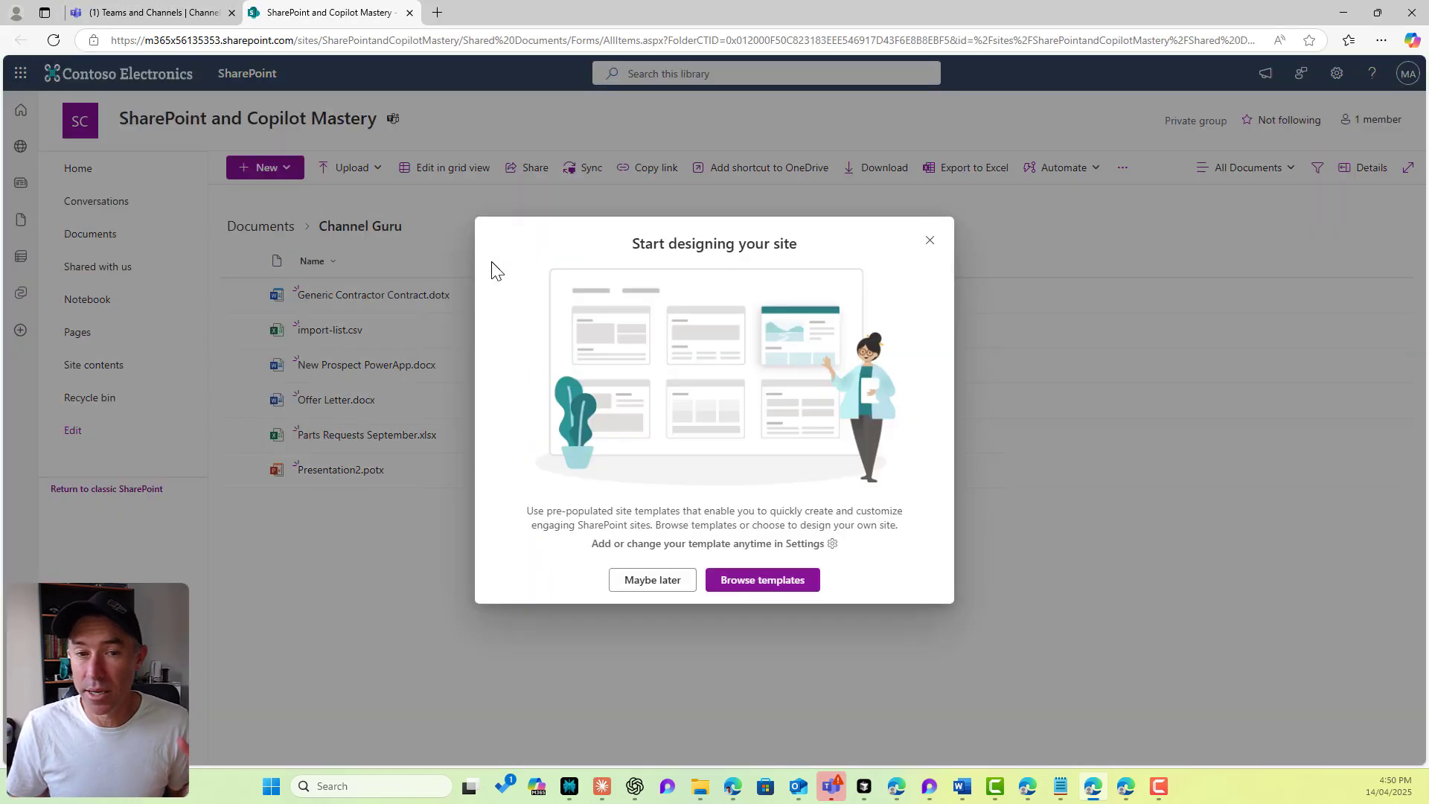
Step: Dismiss the site-design prompt and shared-folders tip, comparing the six files in SharePoint and Teams
click(660, 581)
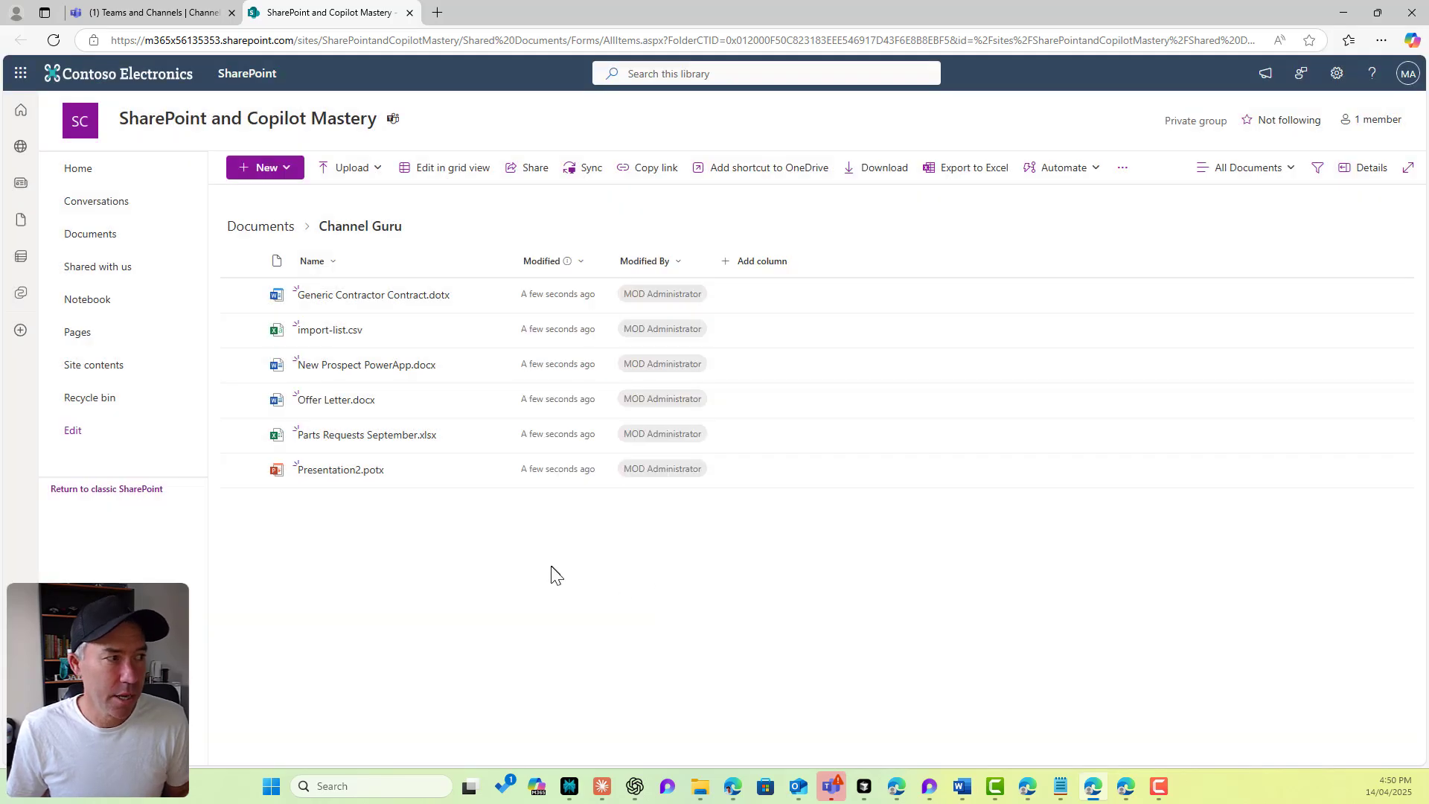
click(119, 13)
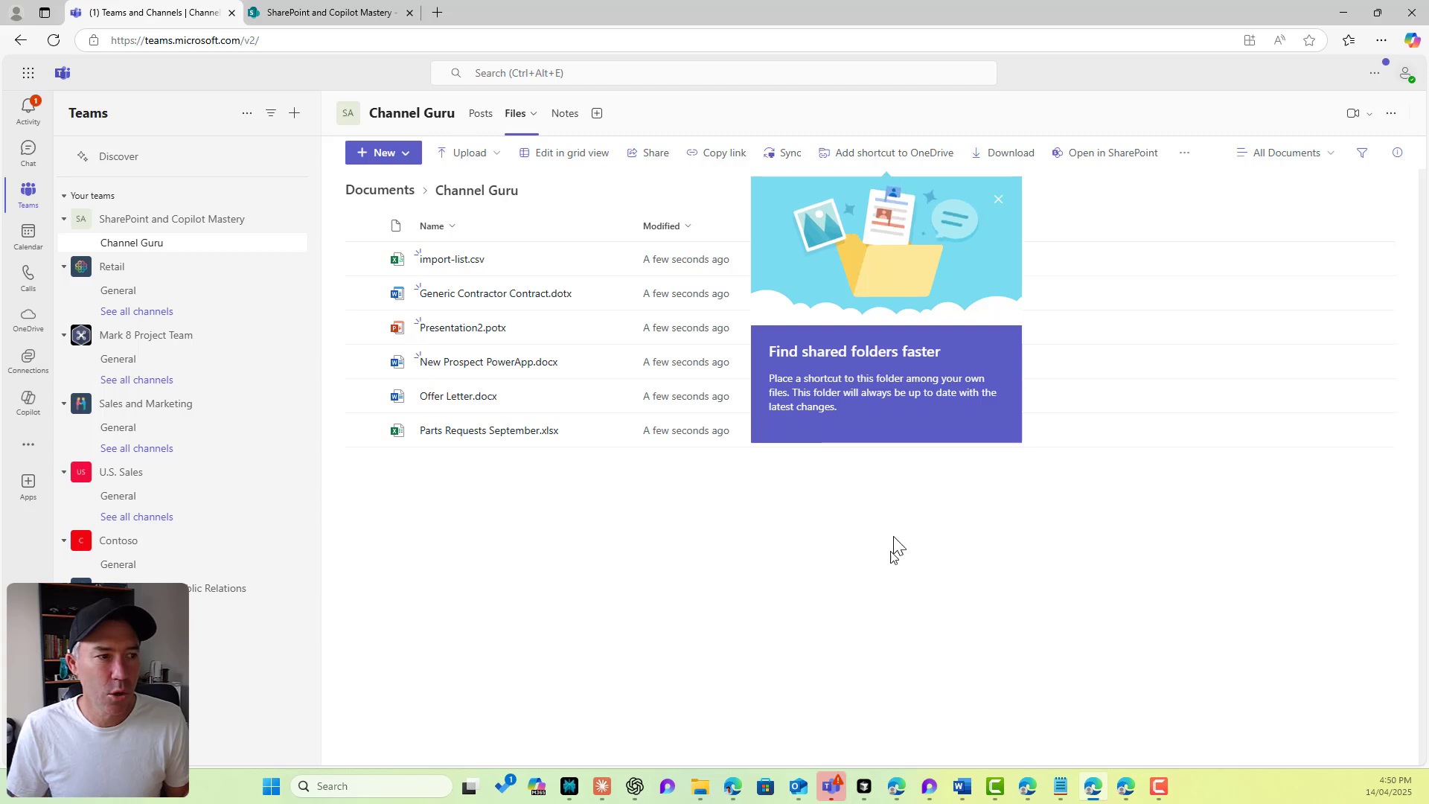
click(998, 198)
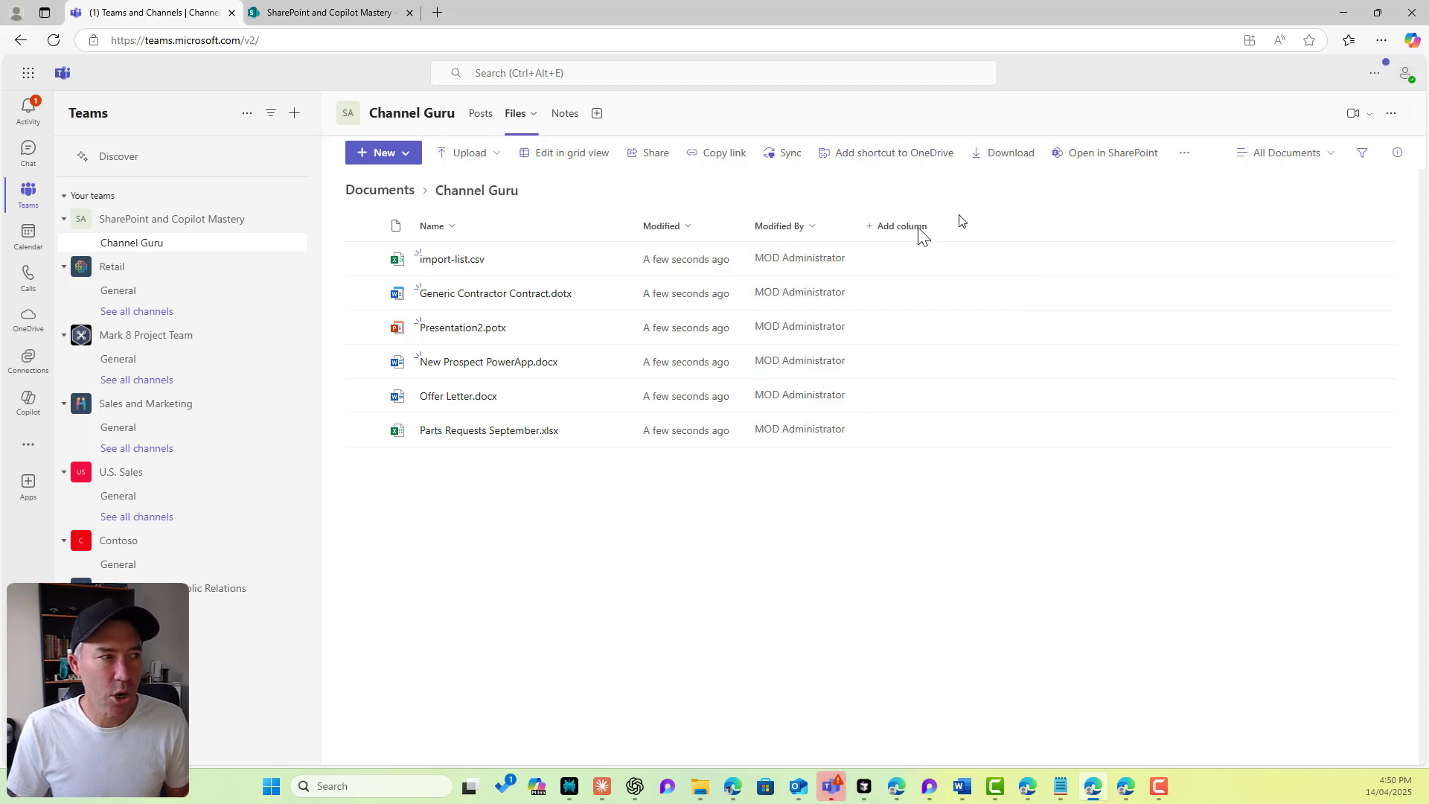
click(332, 16)
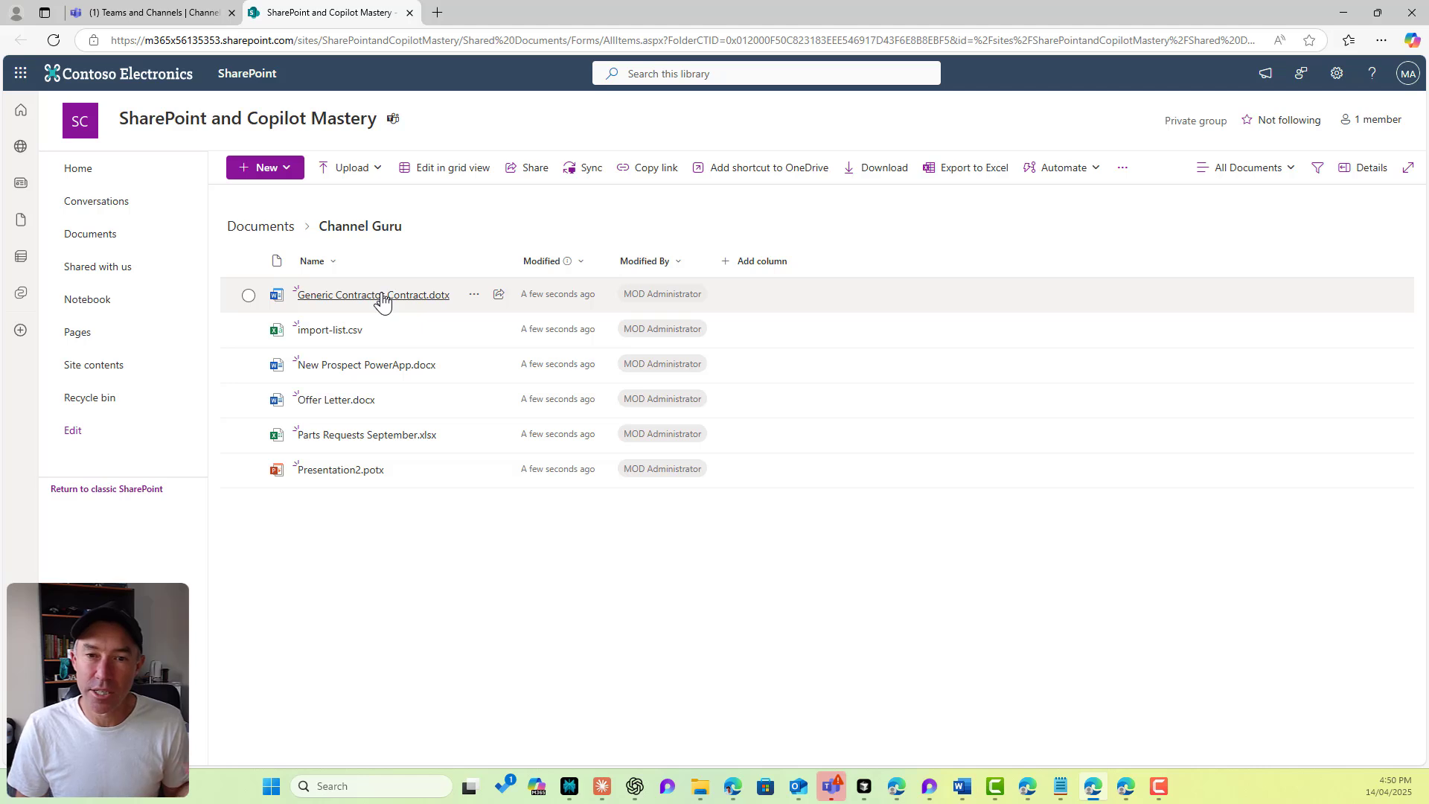
mouse_move(382, 300)
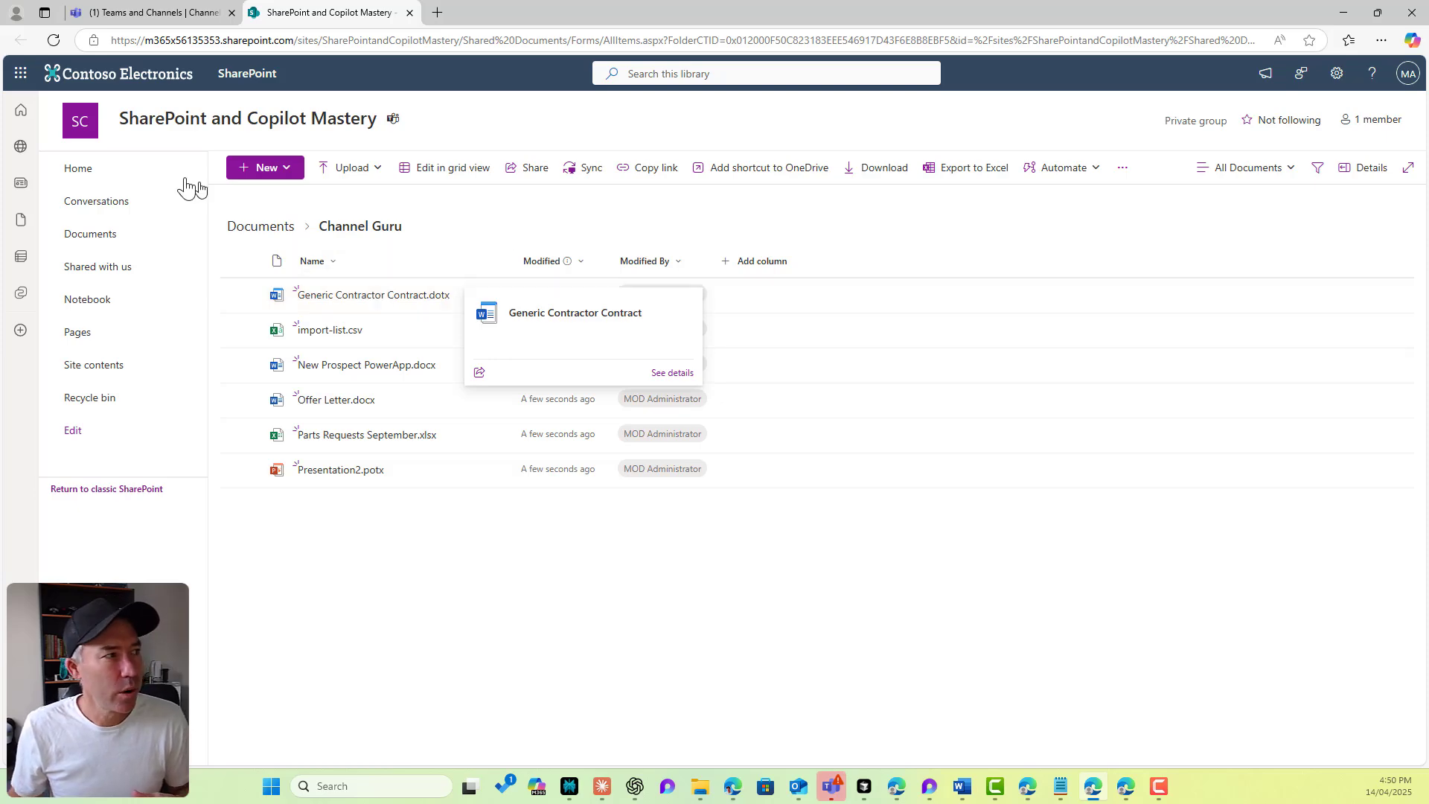
click(143, 15)
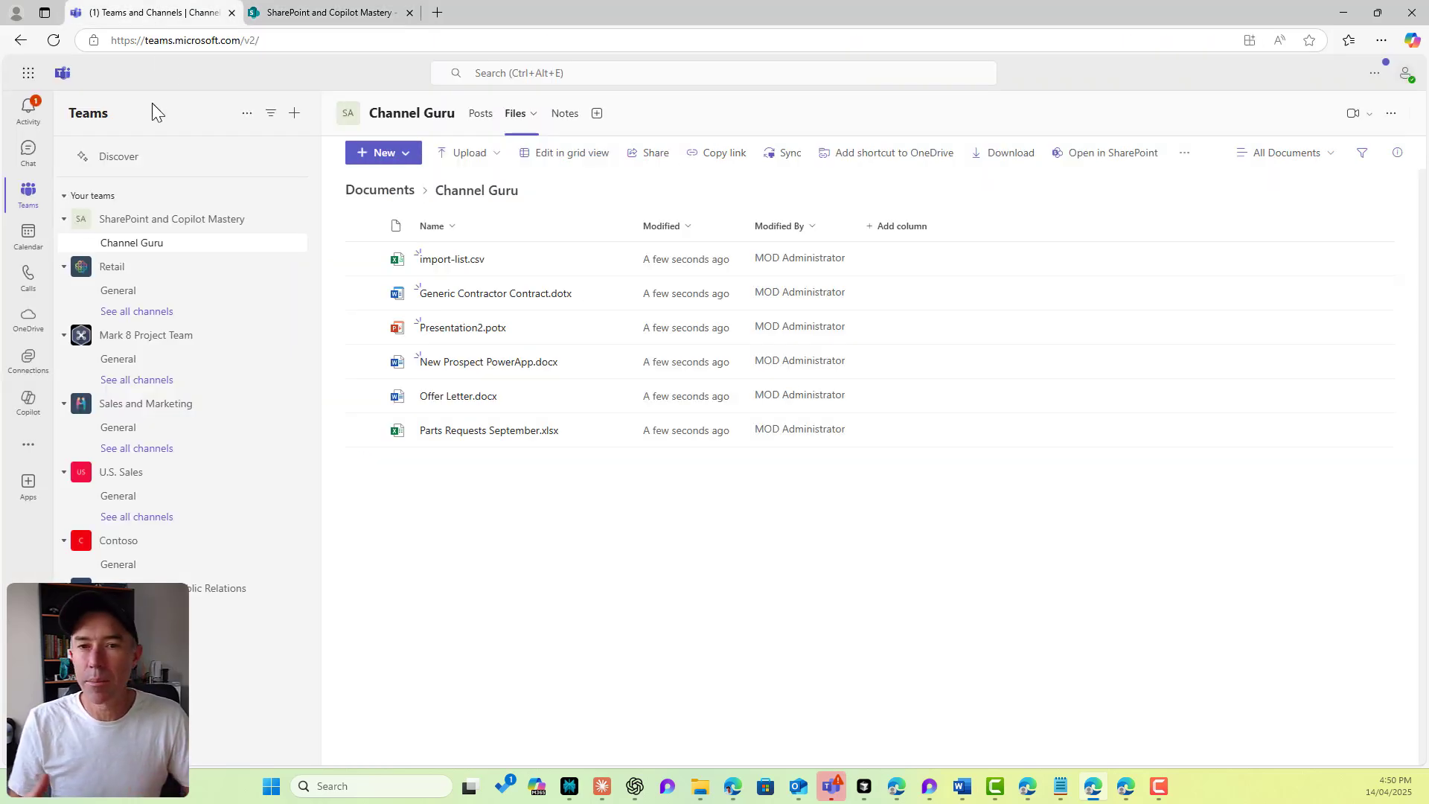
Step: Add a magenta 'Created from SharePoint' folder to the Channel Guru library, then check Teams for it
click(293, 16)
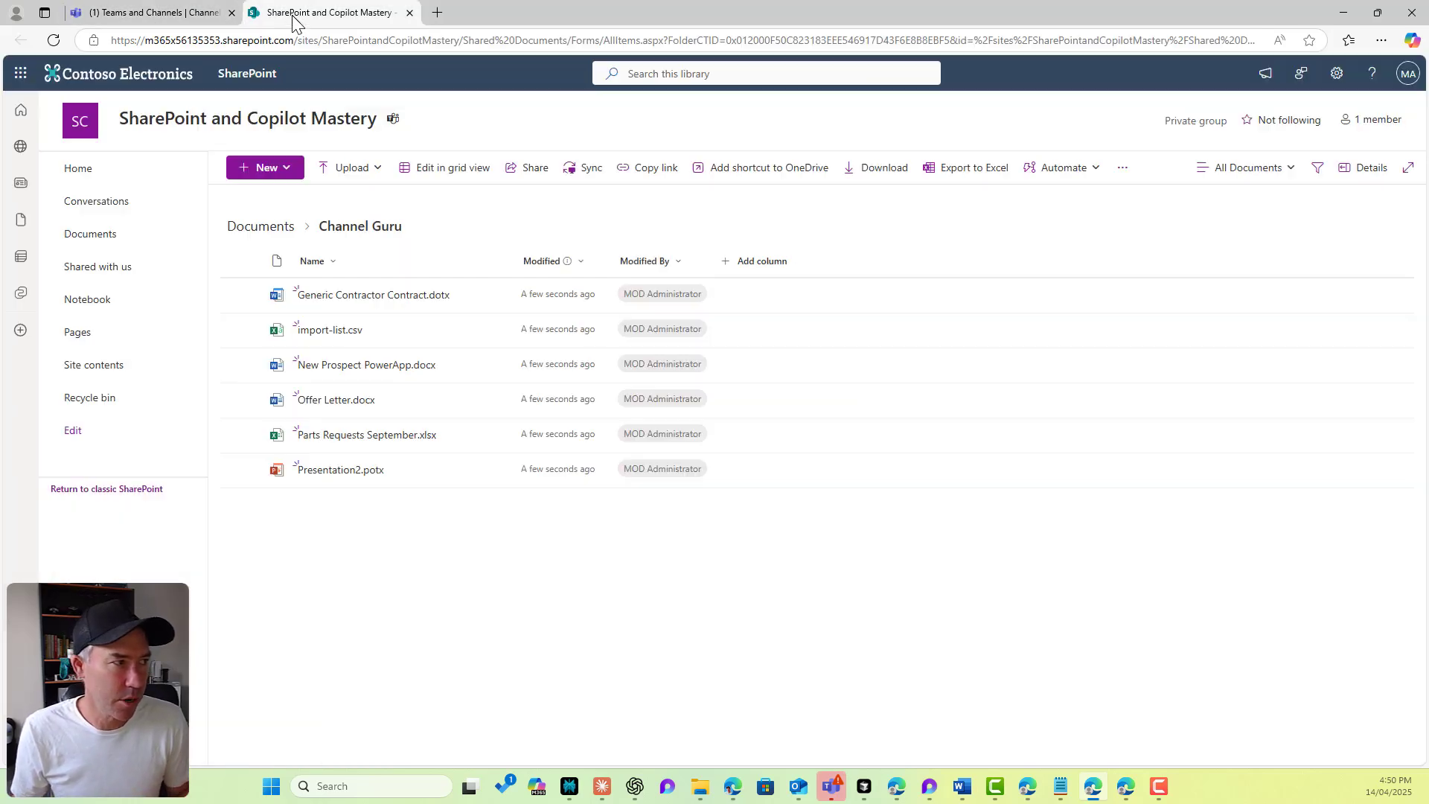
click(288, 171)
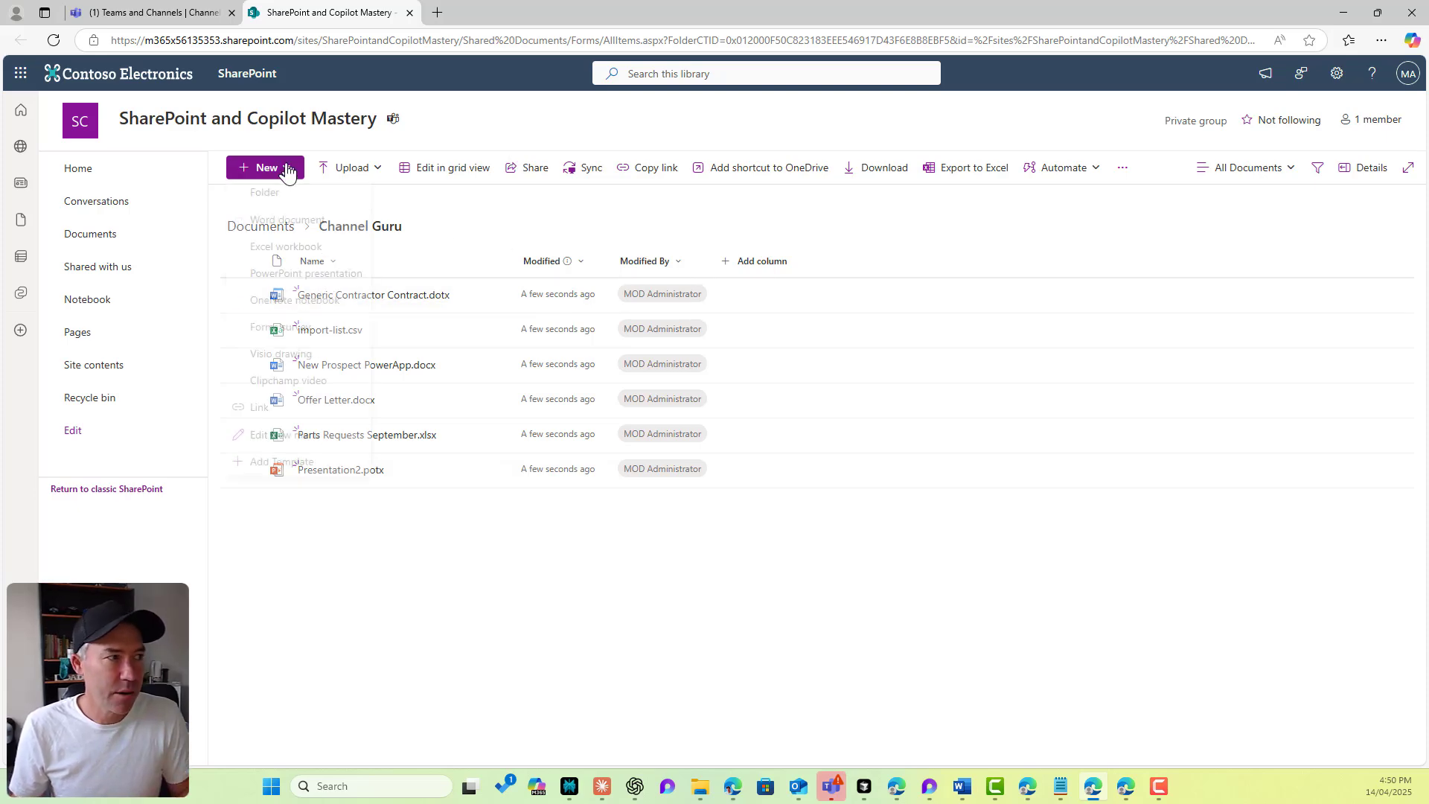
click(287, 197)
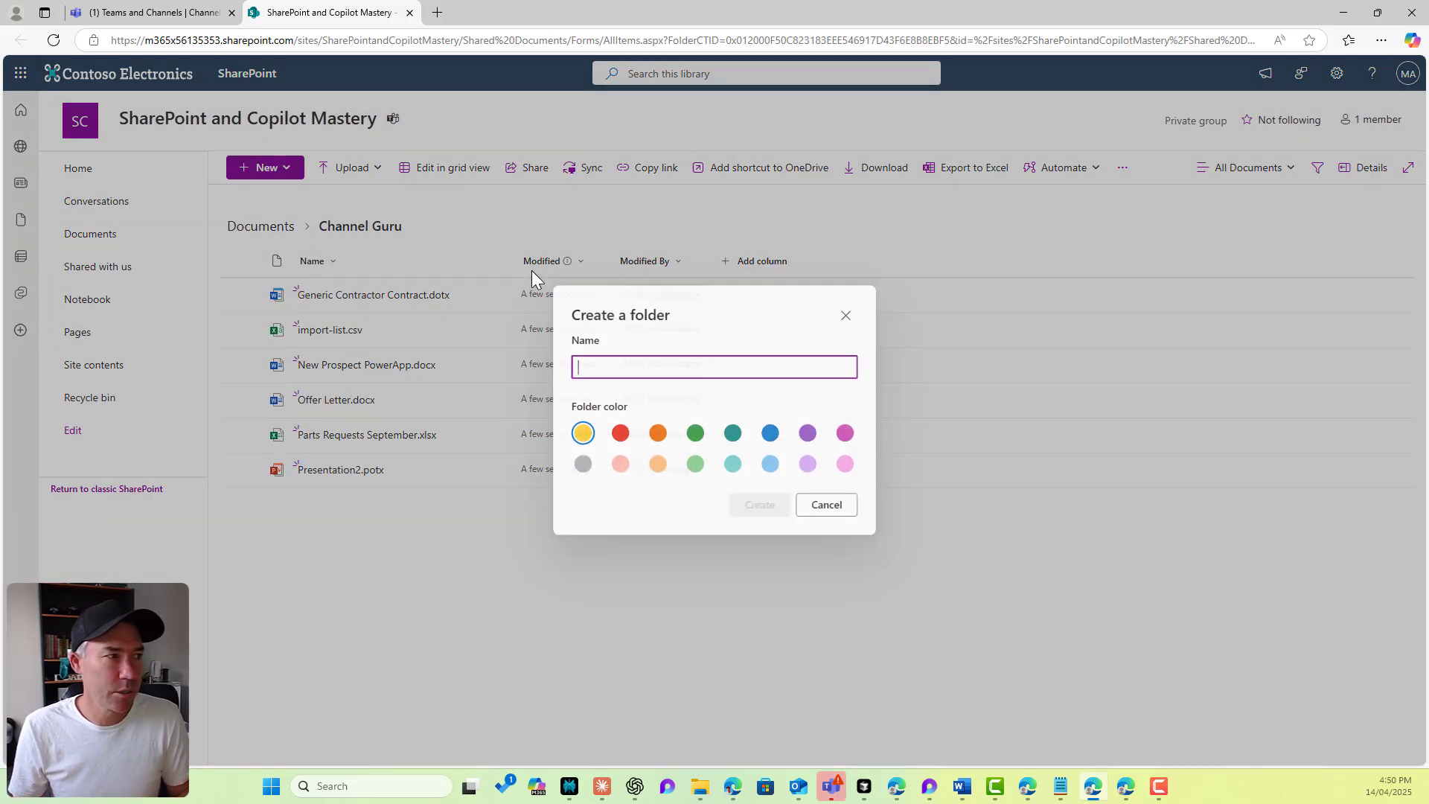
text(Created from Sh)
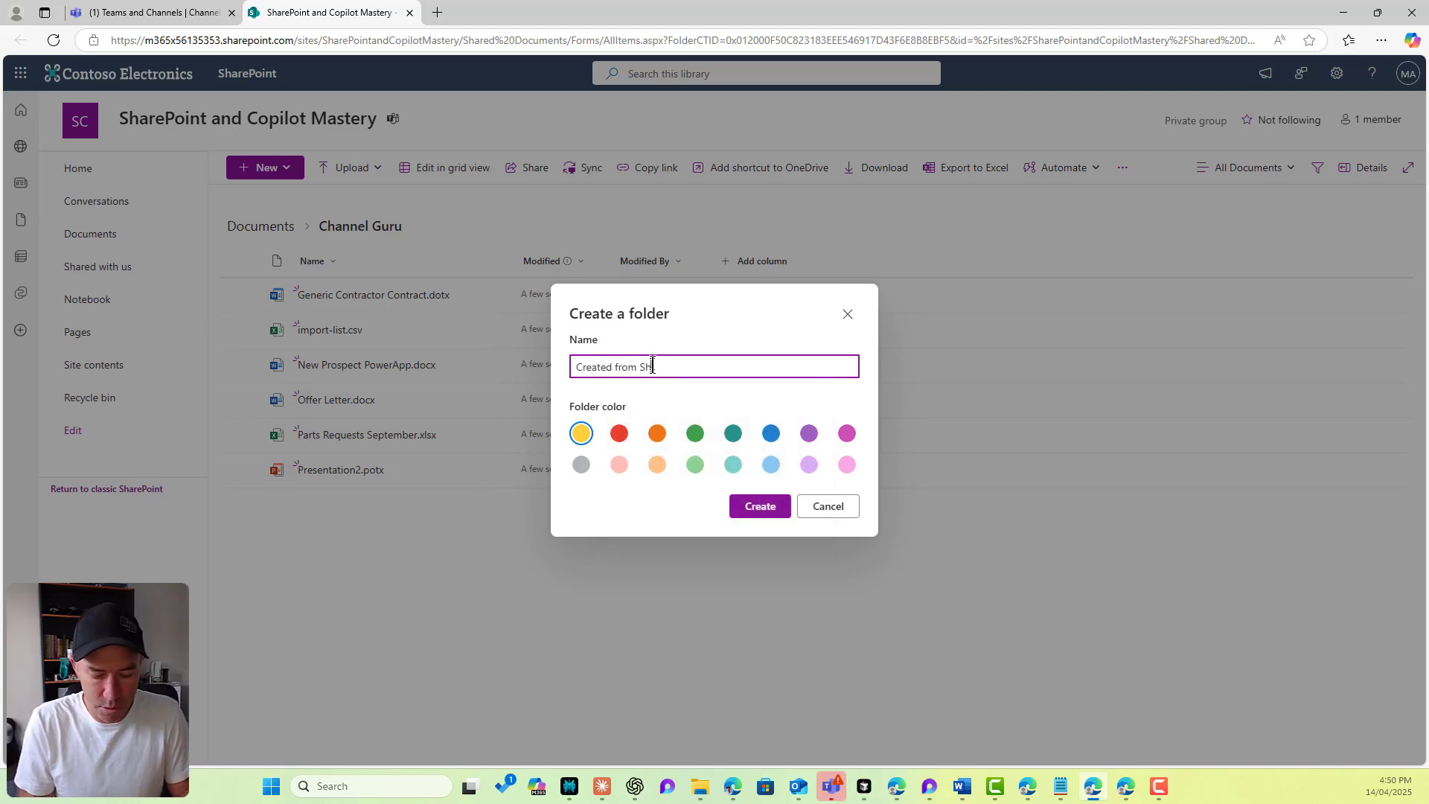
click(846, 433)
click(762, 512)
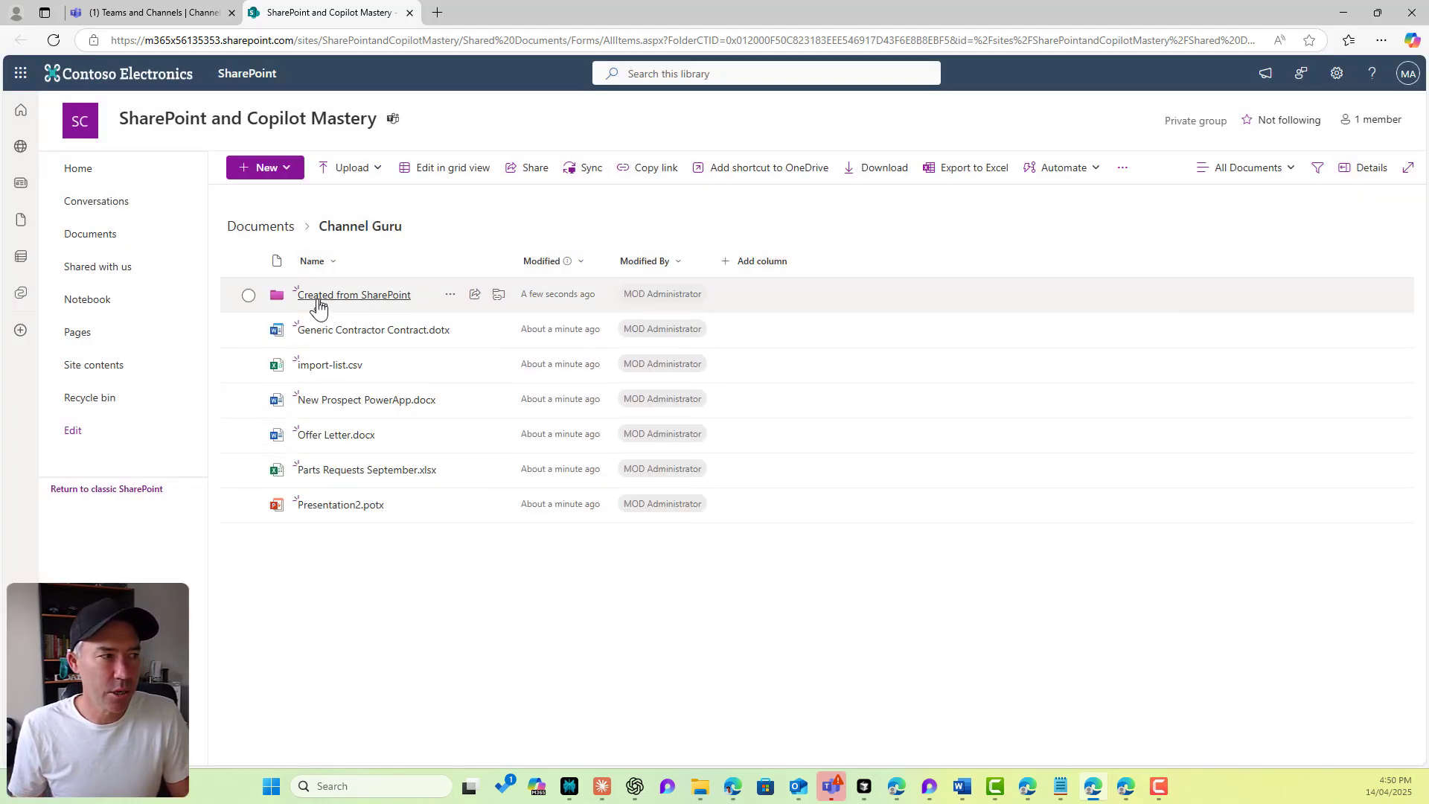
click(154, 15)
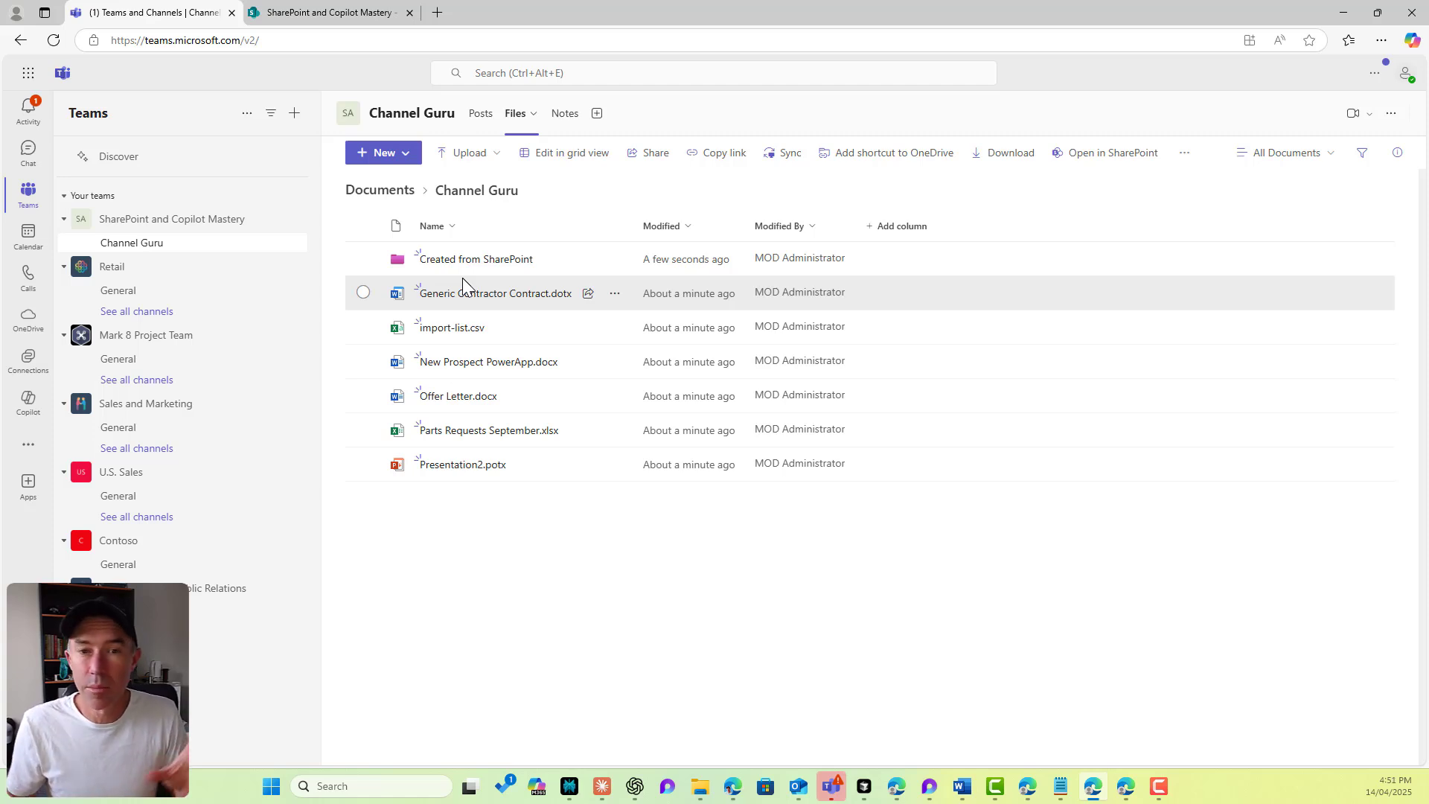
click(347, 20)
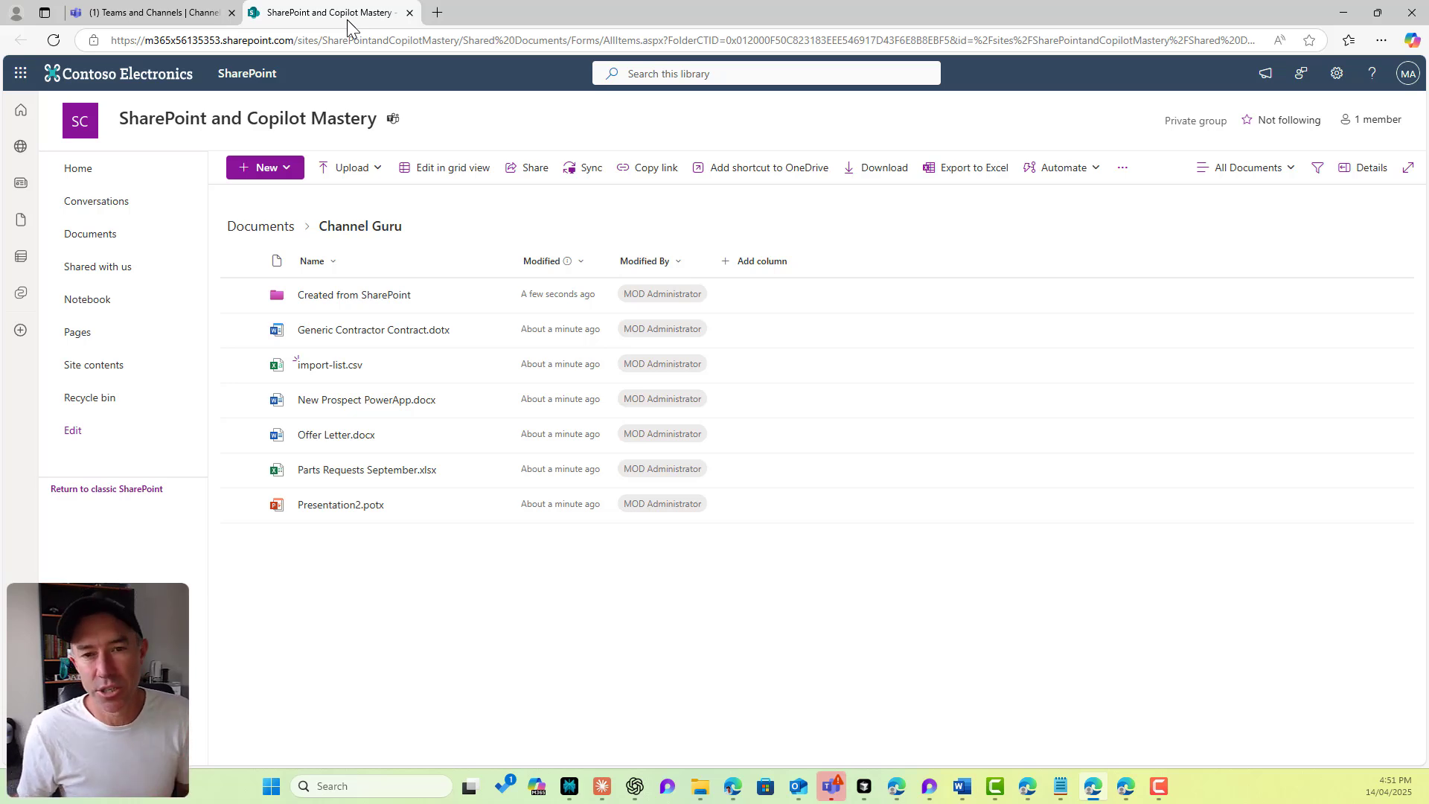
Step: Go to the Documents root, select the Channel Guru folder, then return to the Teams tab
click(117, 242)
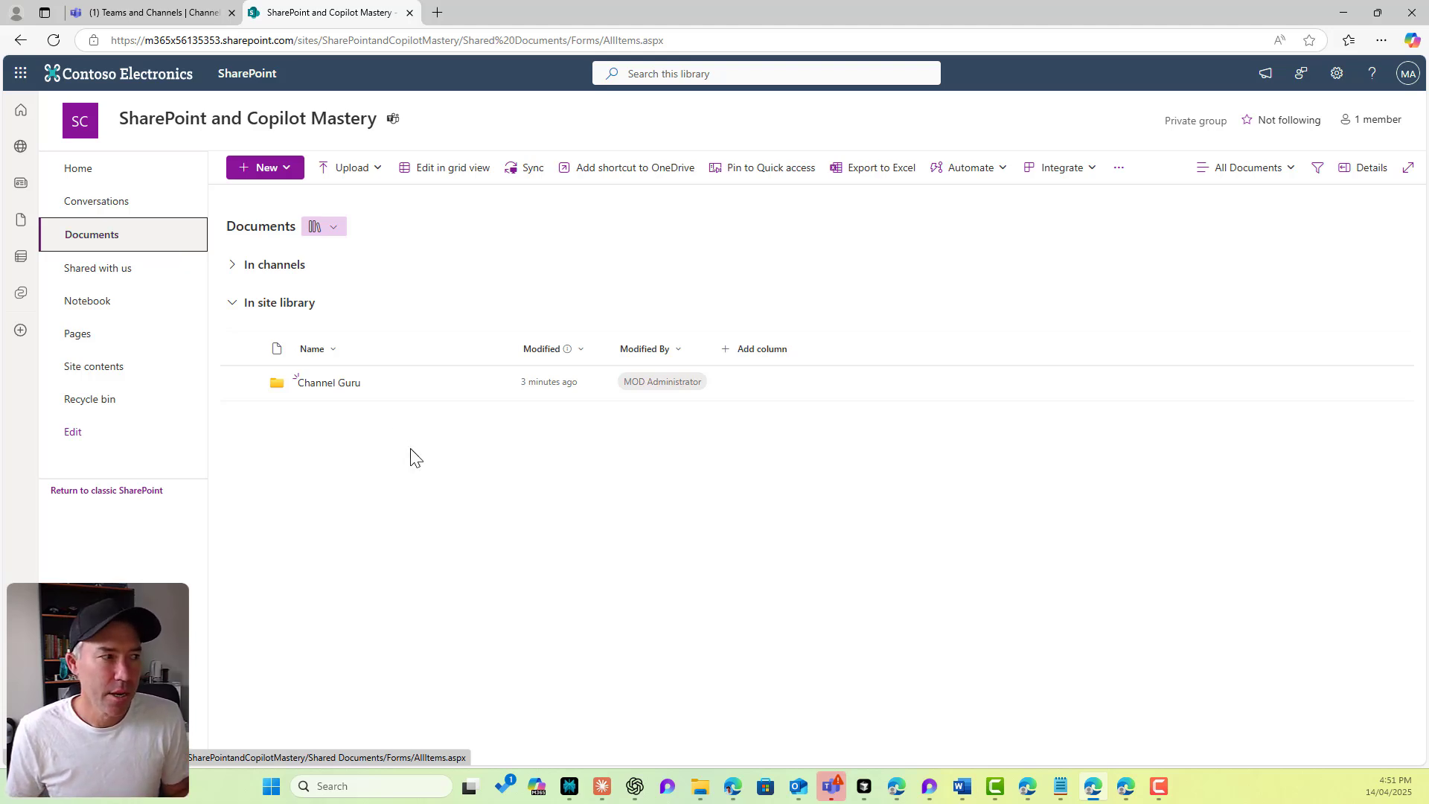
click(248, 384)
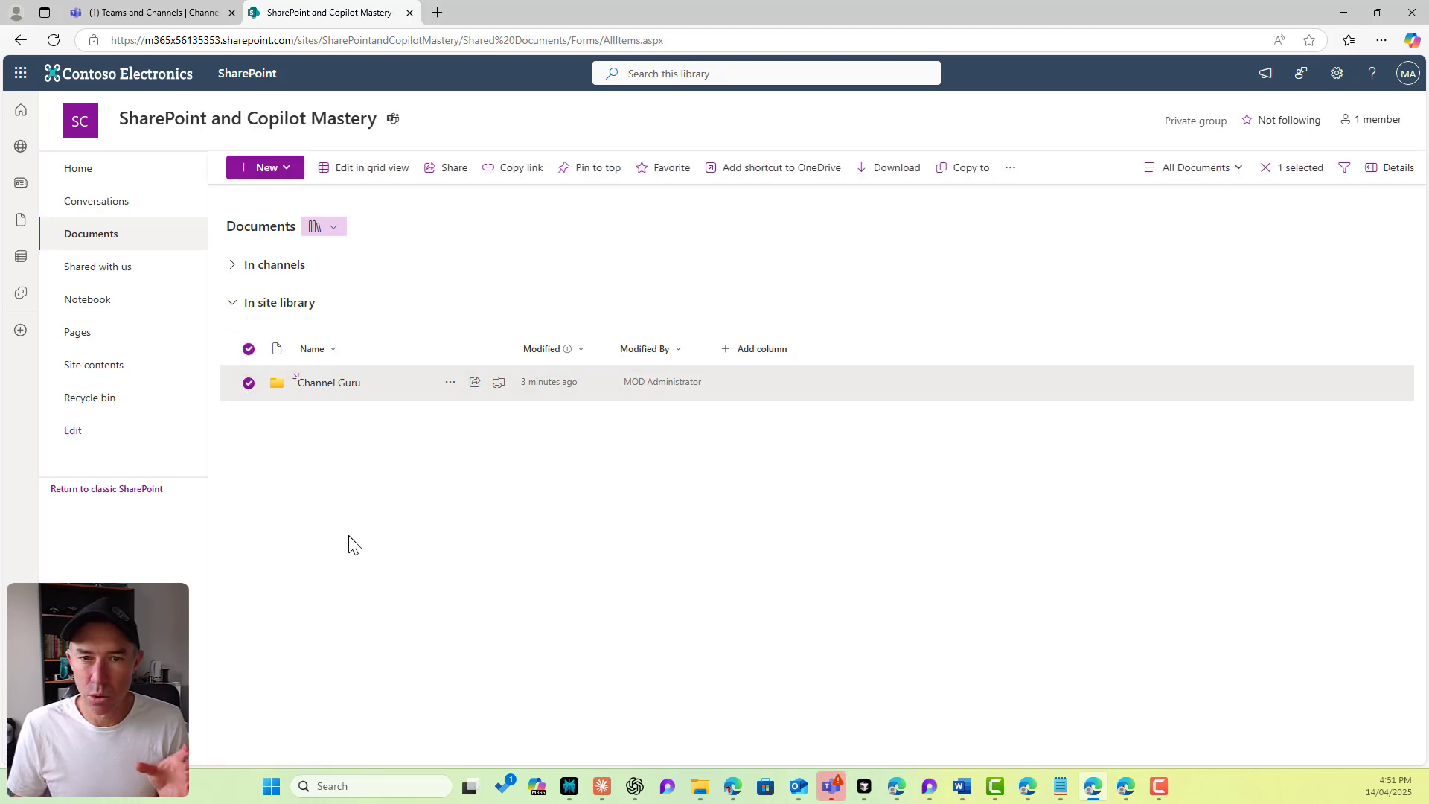
click(151, 22)
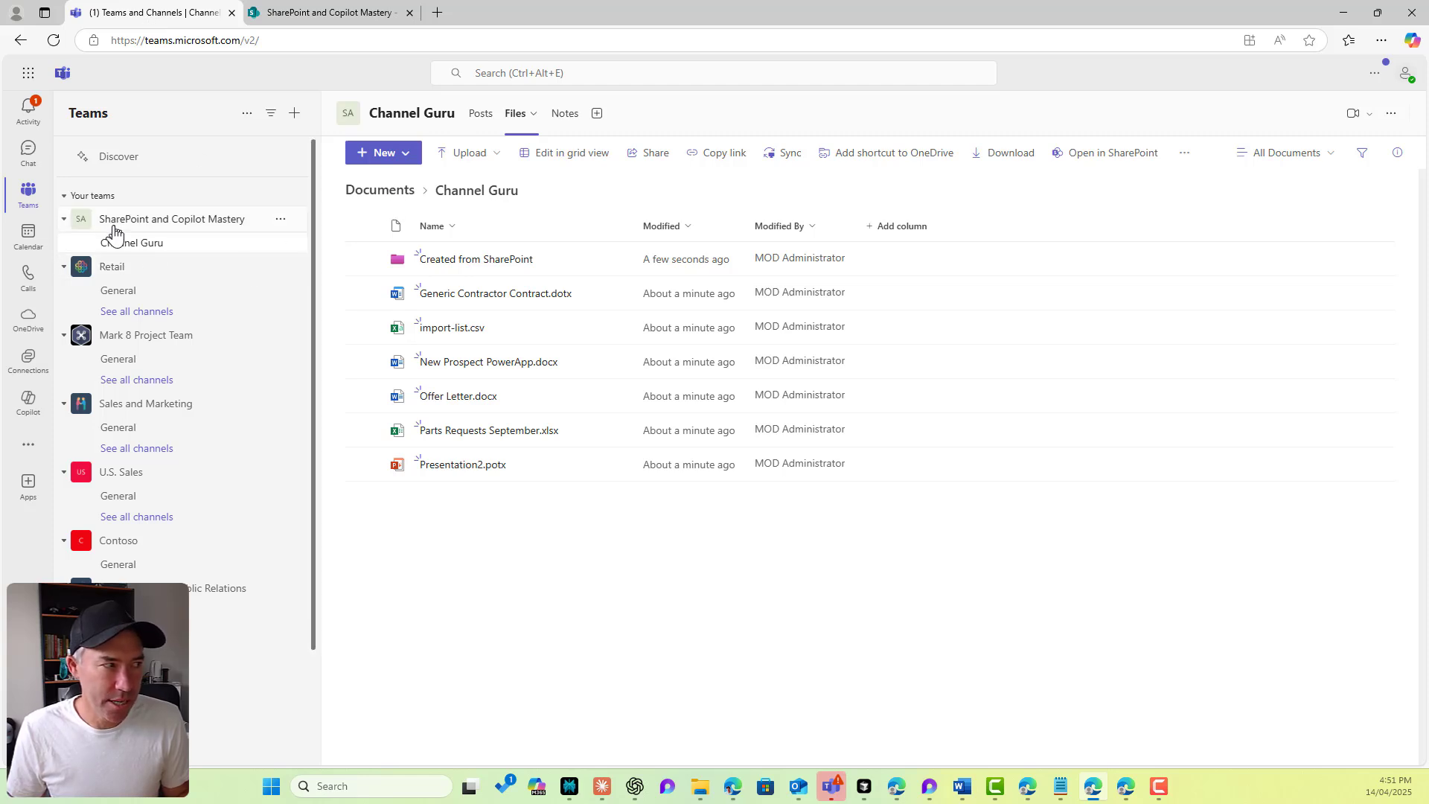
Step: Add a shared channel named 'Copilot Planning' to the team, skipping sharing it with anyone
click(280, 219)
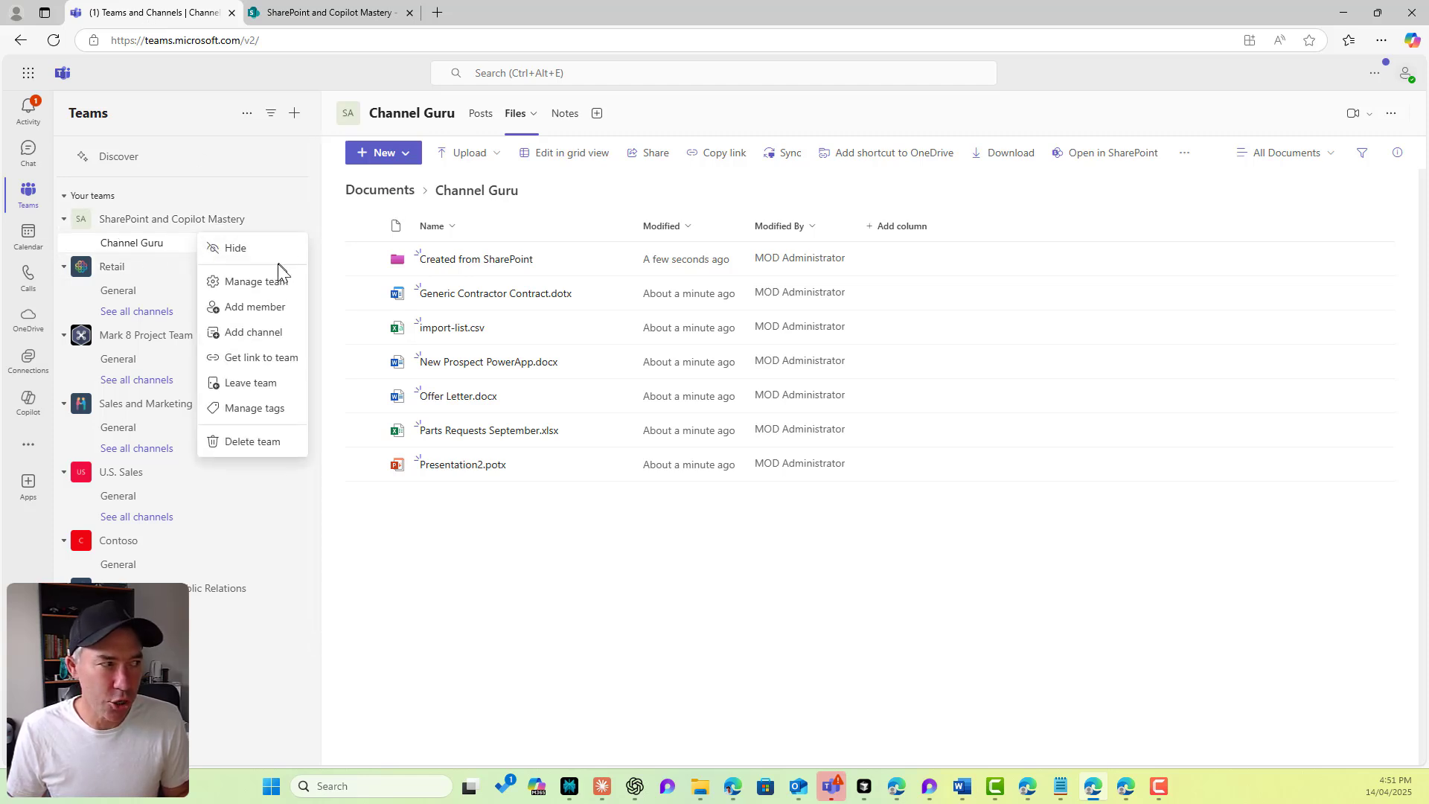
click(259, 332)
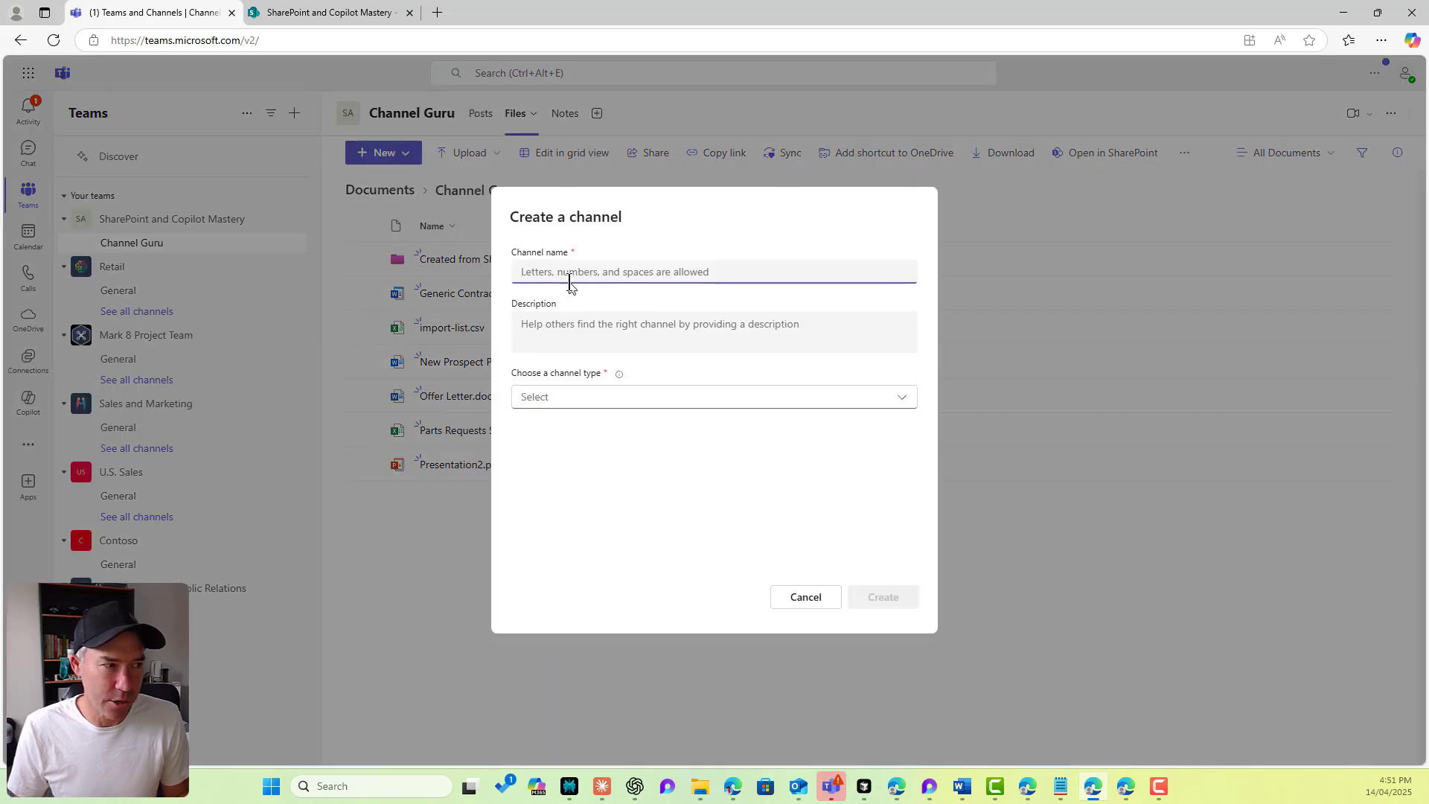
text(Copilot Planning)
click(558, 407)
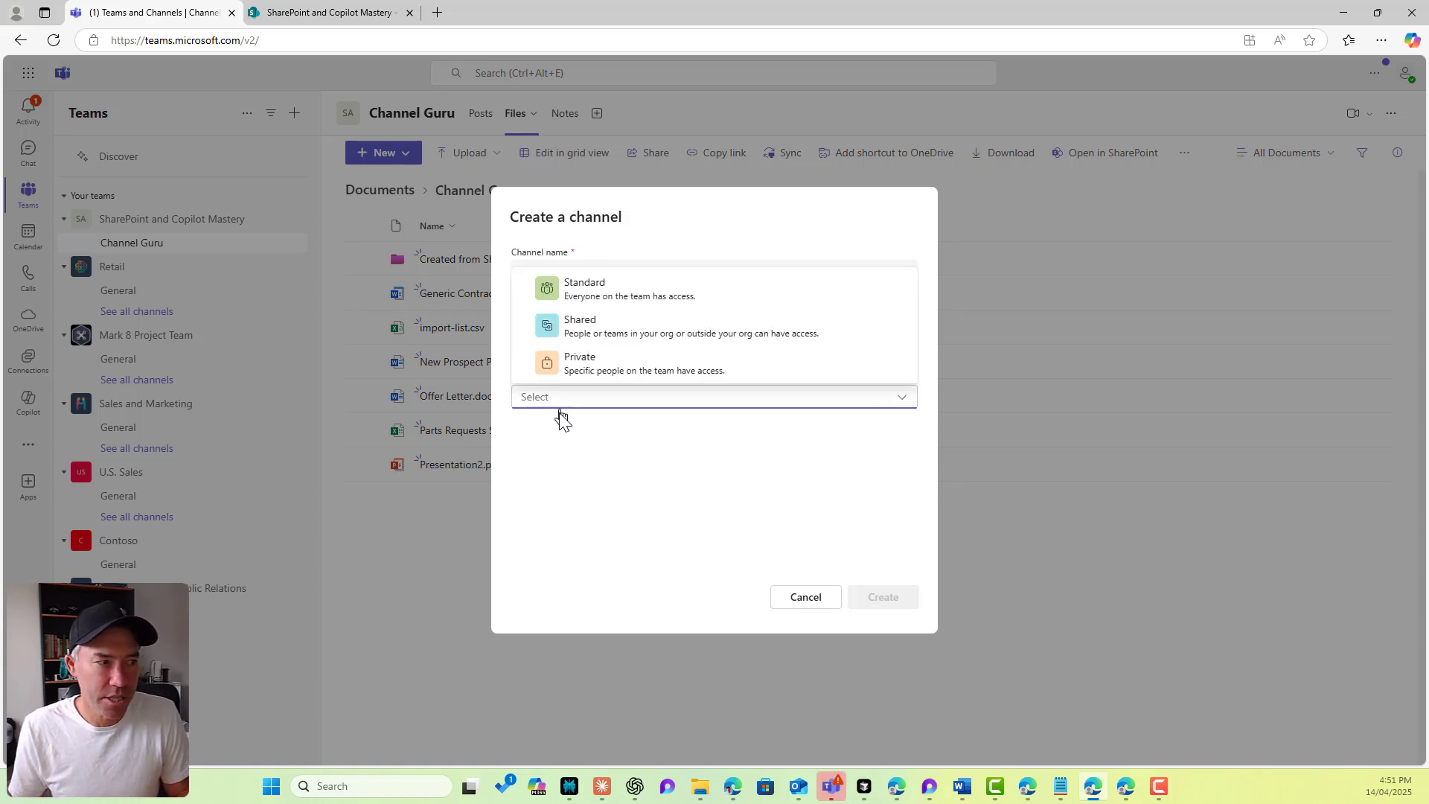
click(584, 327)
click(869, 600)
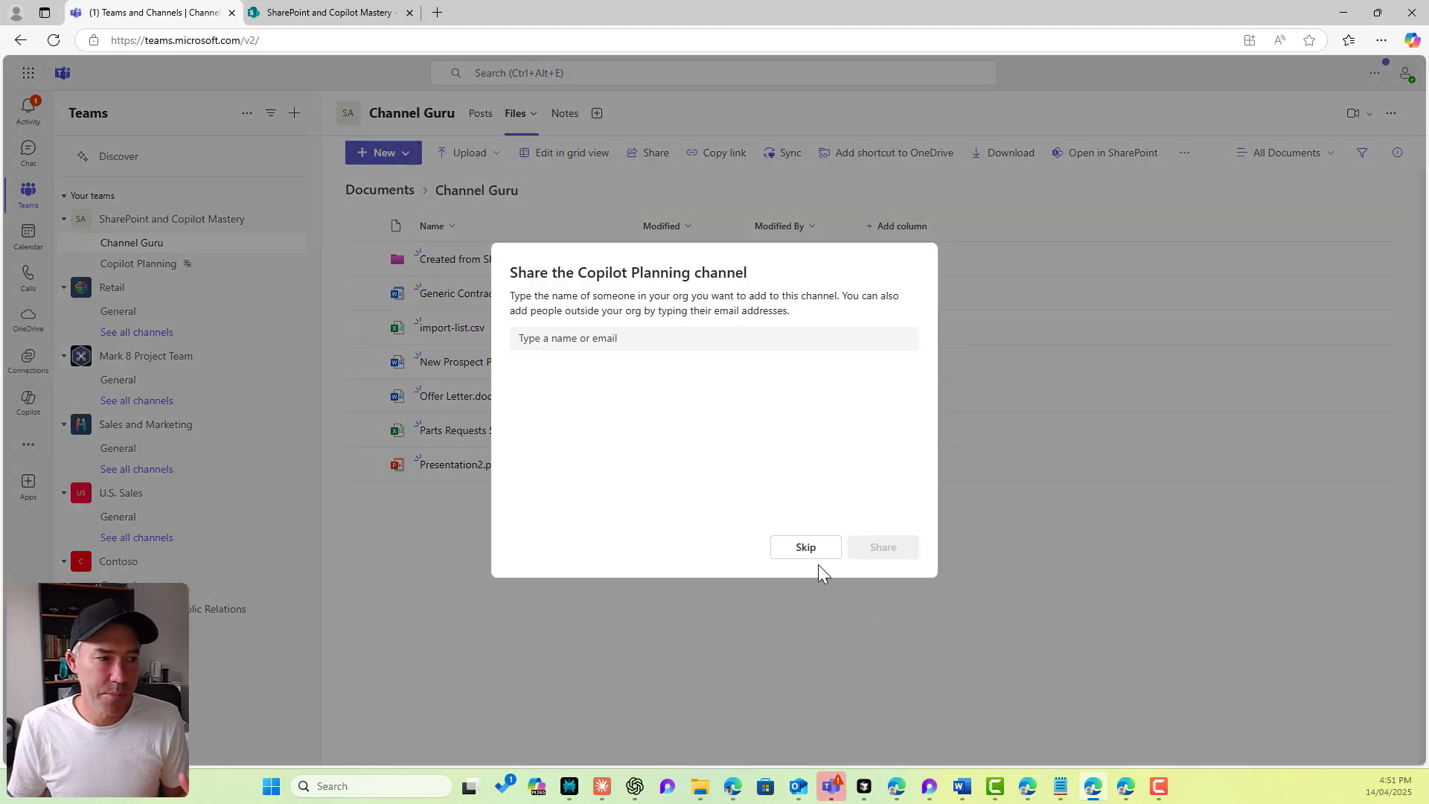
click(810, 555)
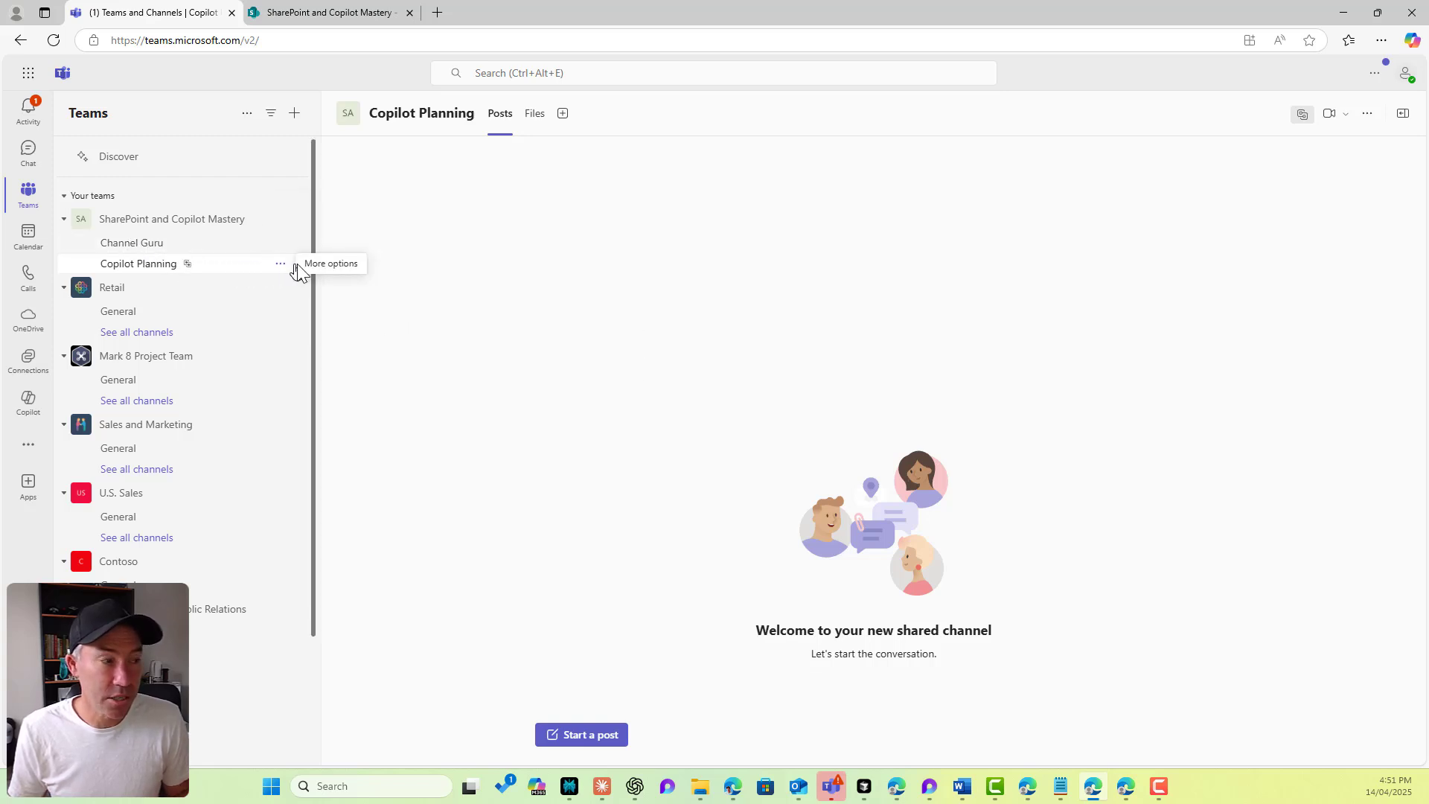
Step: Back out of Add members, then create a standard channel named 'SharePoint Planning' in the team
click(279, 219)
click(255, 306)
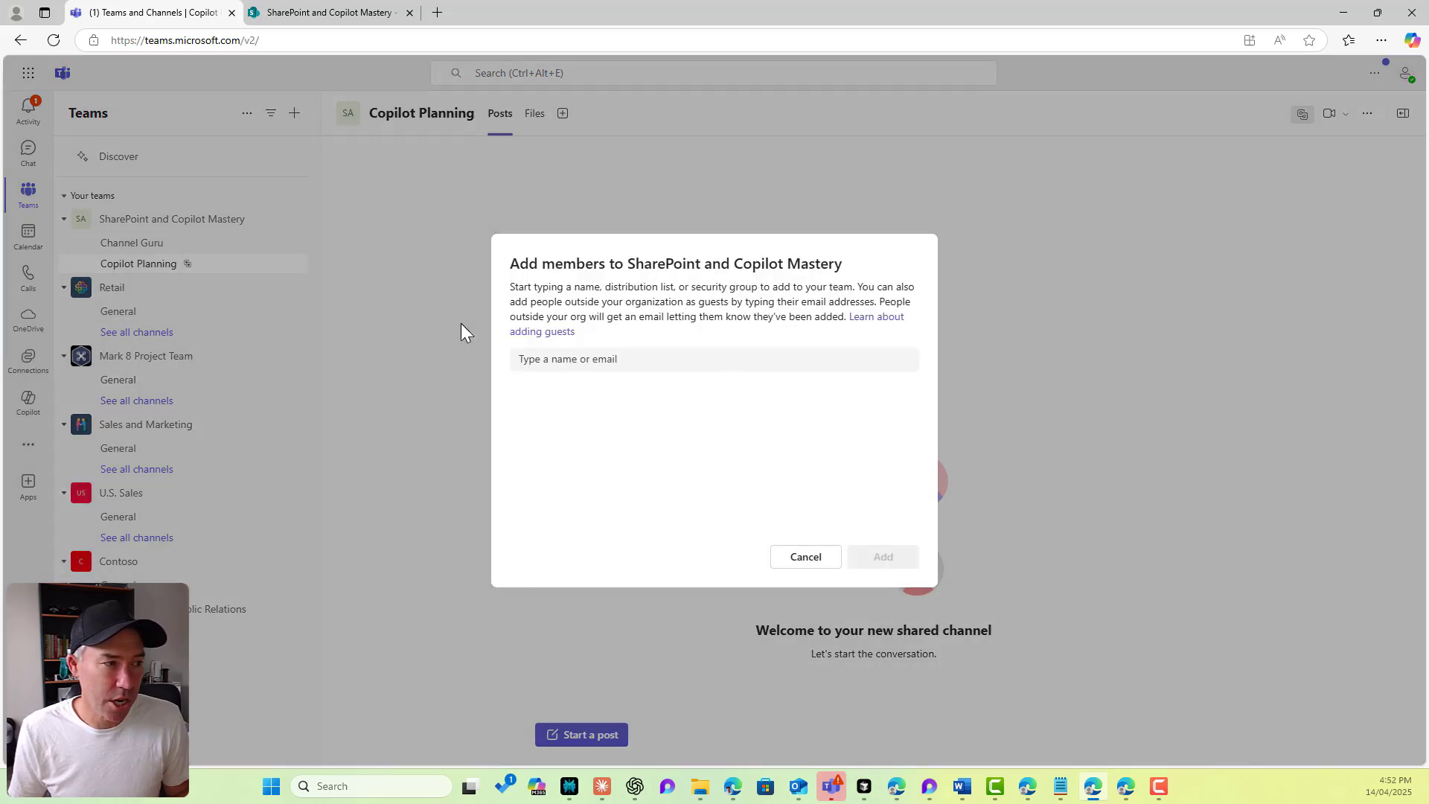
click(802, 555)
click(281, 219)
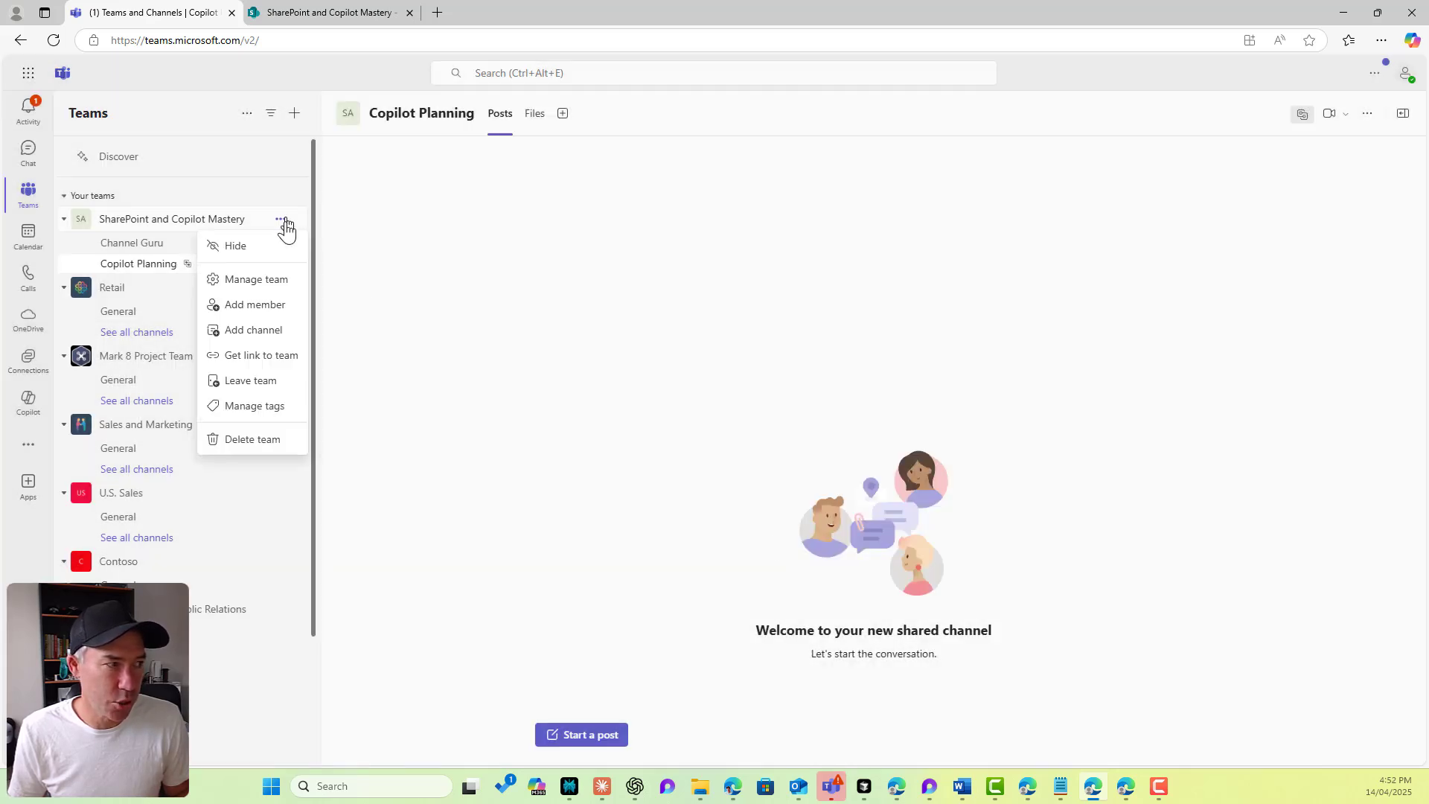
click(267, 327)
click(568, 402)
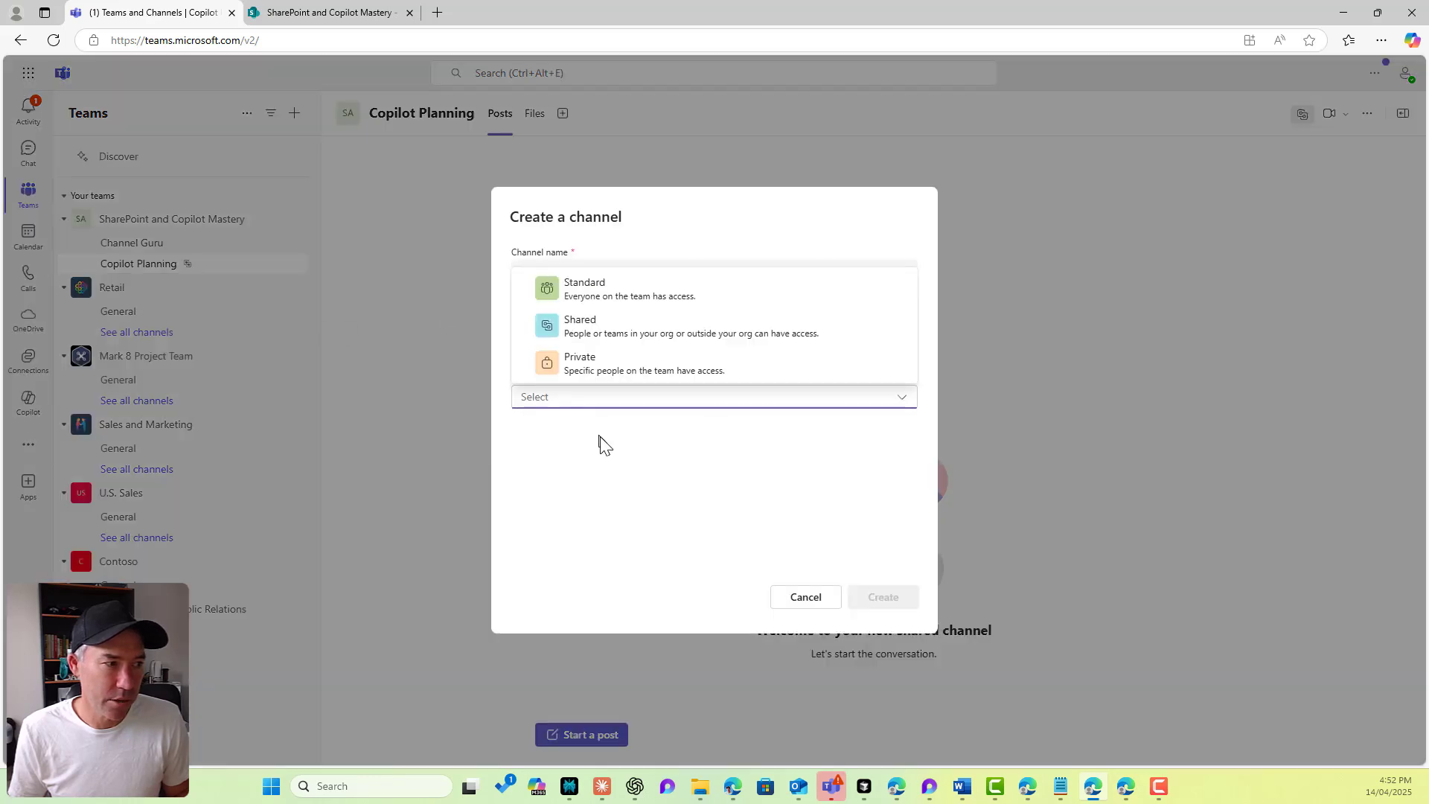
click(577, 289)
click(578, 274)
text(S)
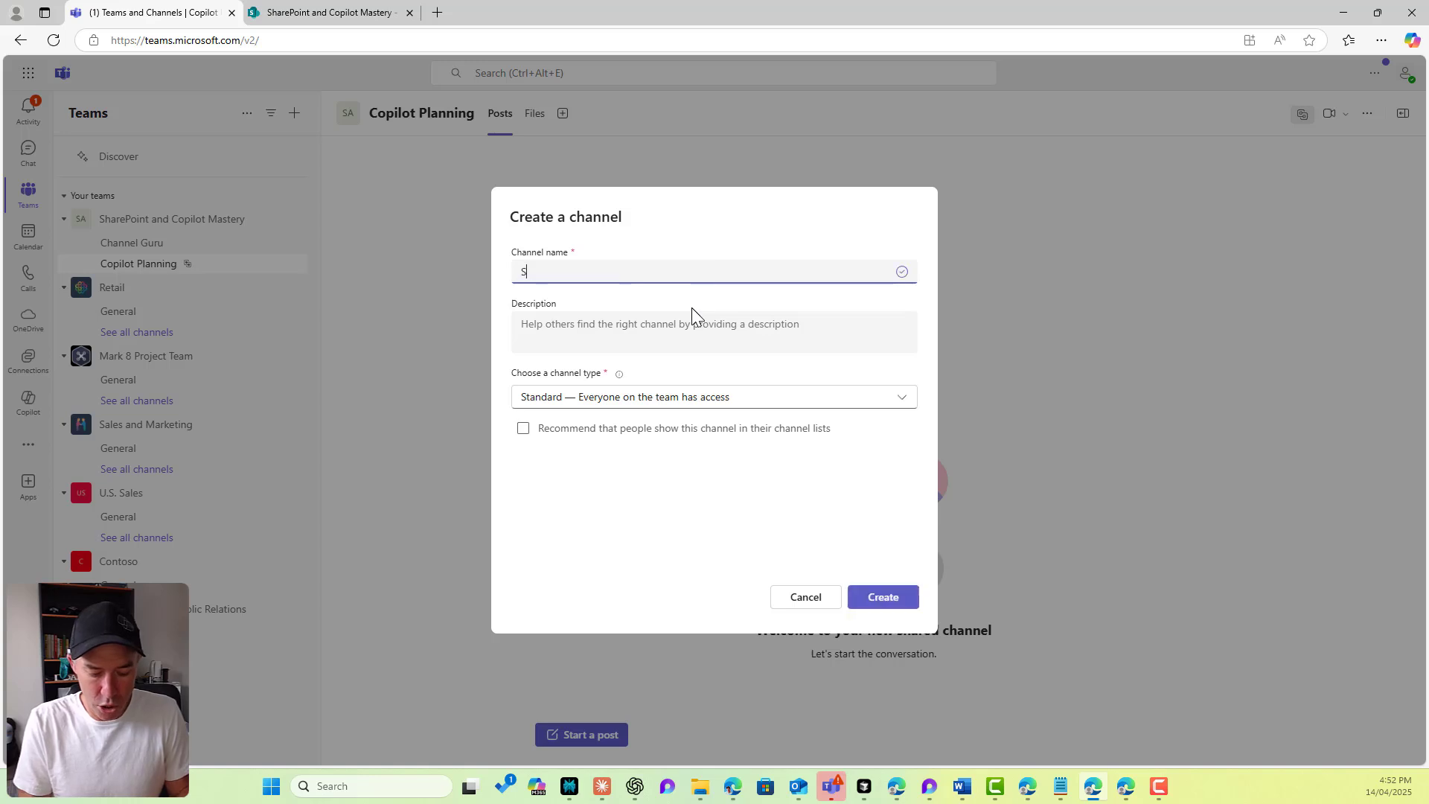
text(harePoint Planning)
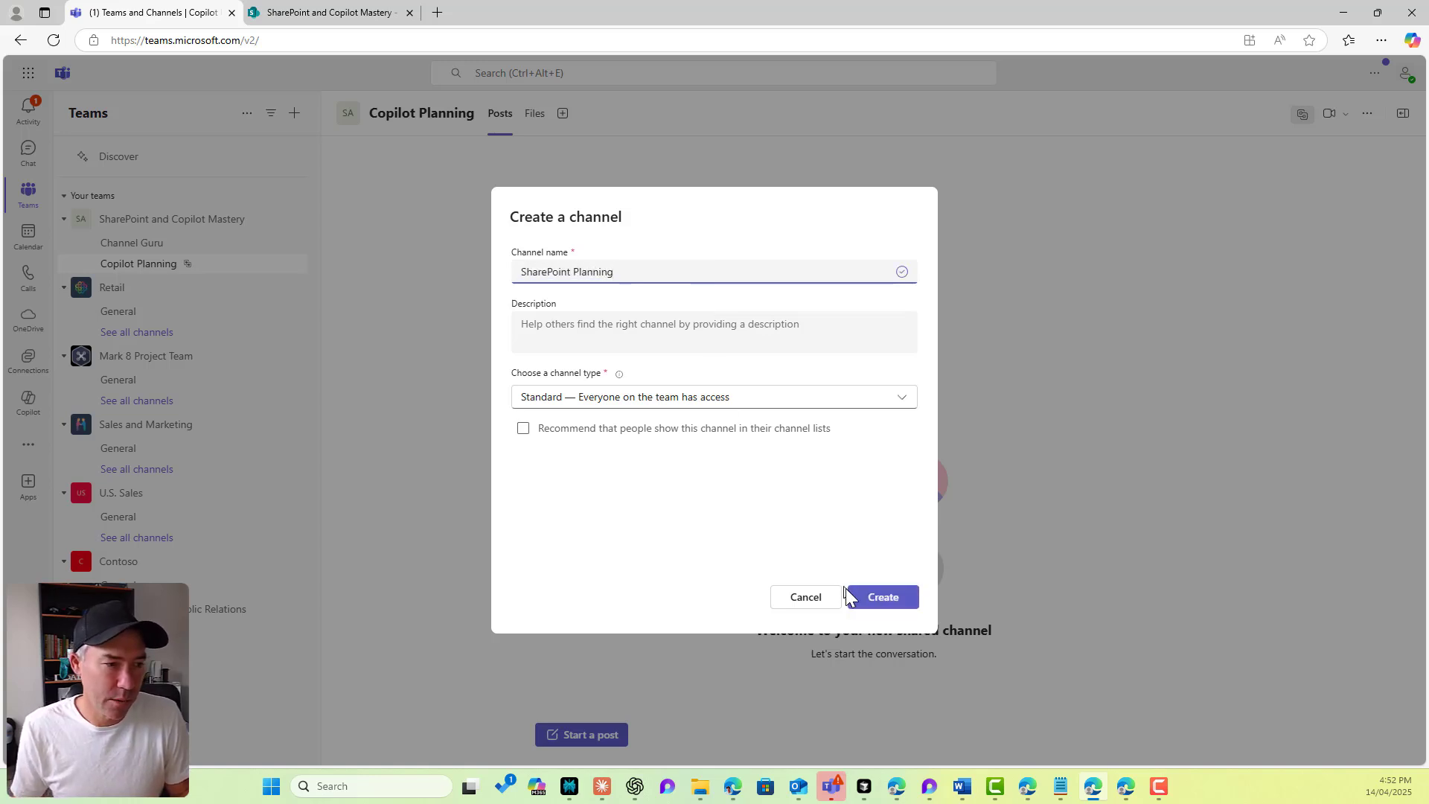
click(883, 598)
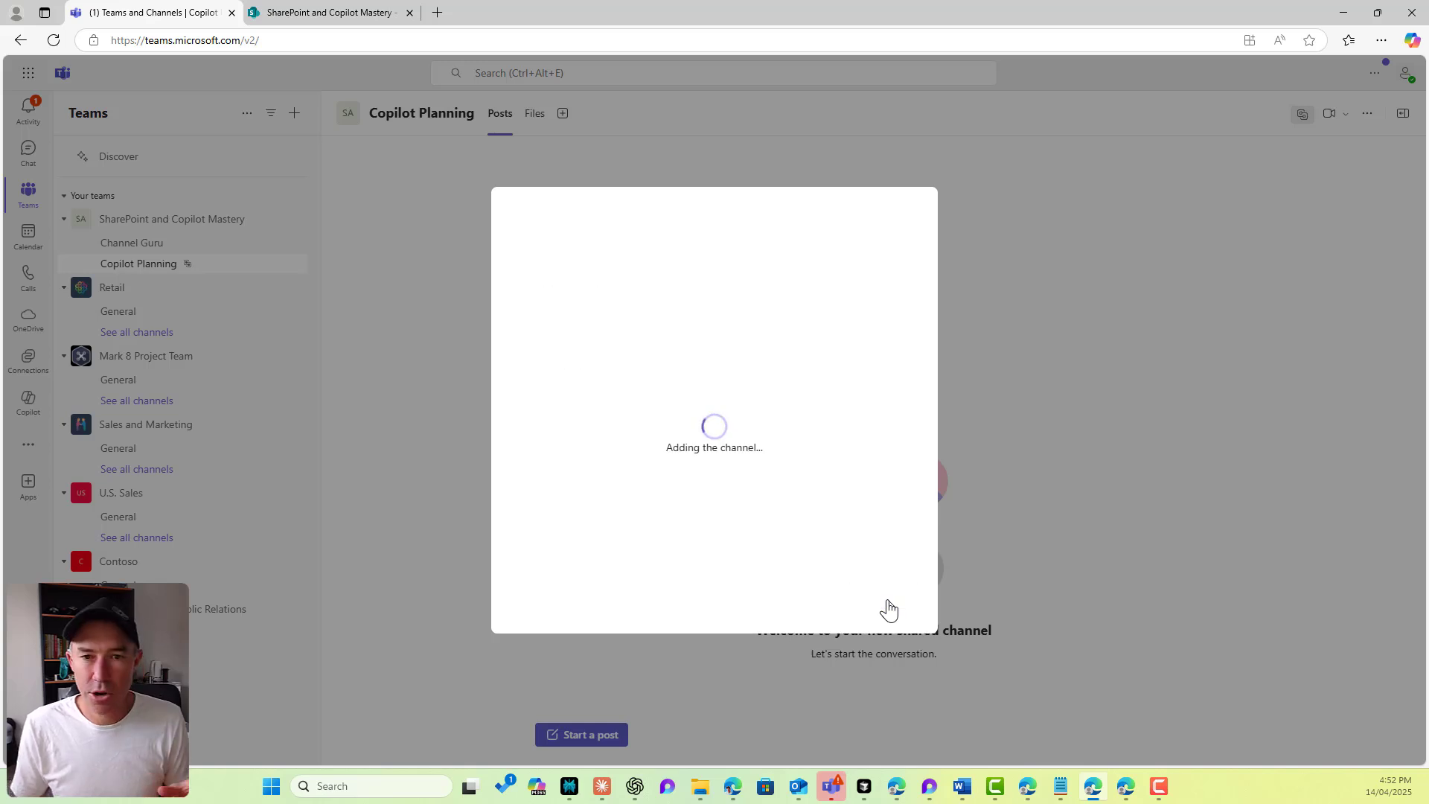